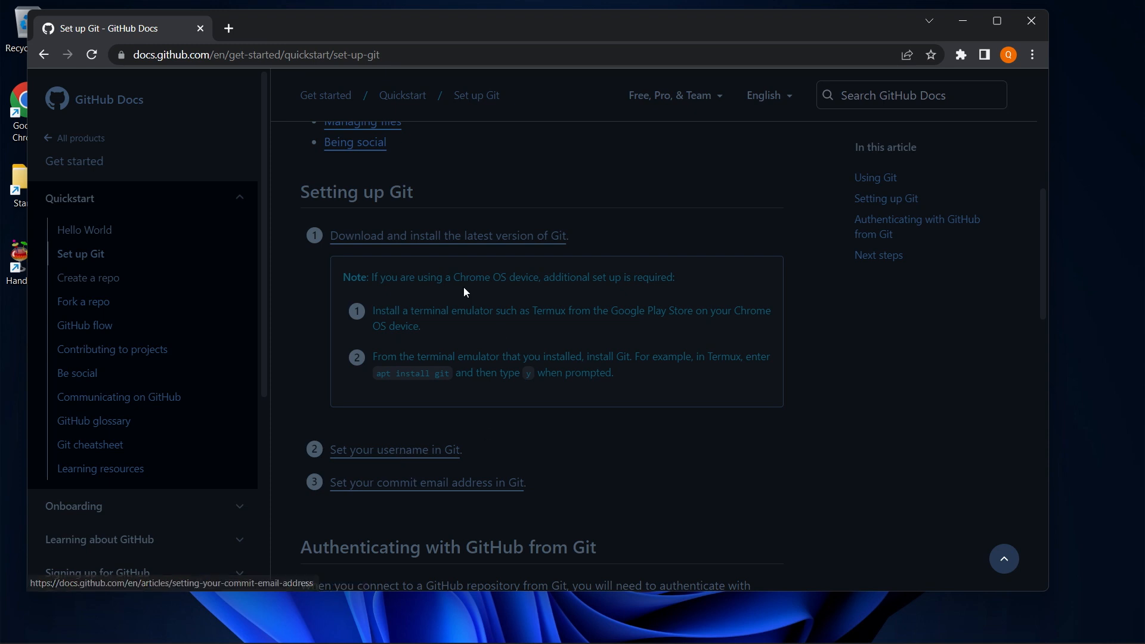
Open the git-scm.com Downloads page in a new tab from the Set up Git article
{"action": "left_click", "coordinate": [434, 236], "text": "ctrl"}
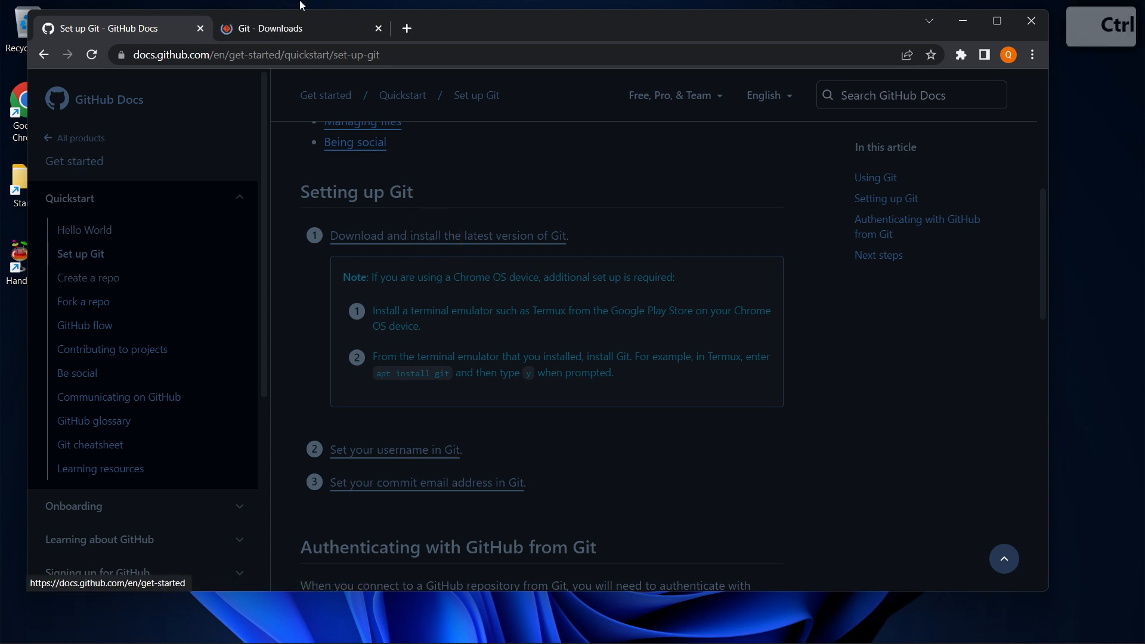
{"action": "left_click", "coordinate": [290, 28]}
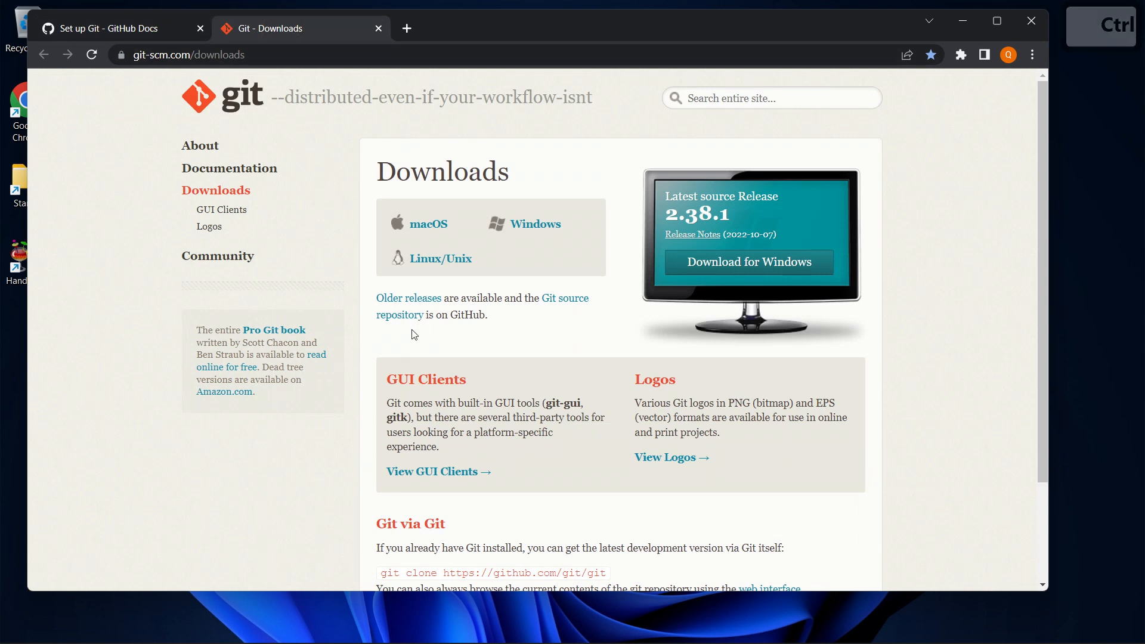
Download and launch the 64-bit installer Git-2.38.1-64-bit.exe, then minimize Chrome
{"action": "left_click", "coordinate": [542, 231]}
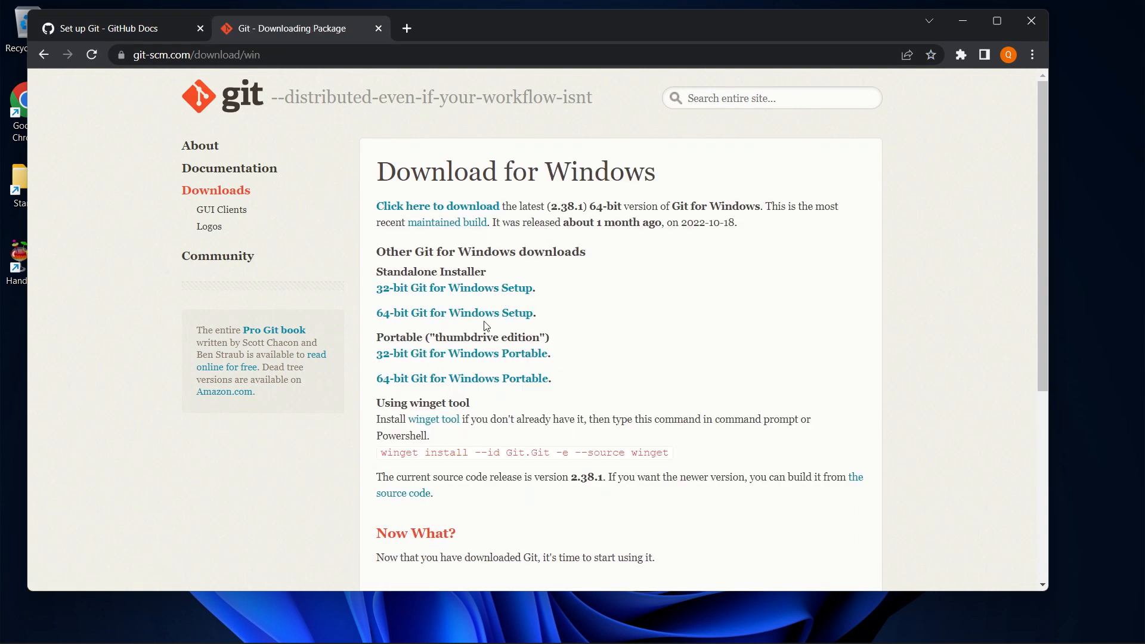
{"action": "left_click", "coordinate": [459, 313]}
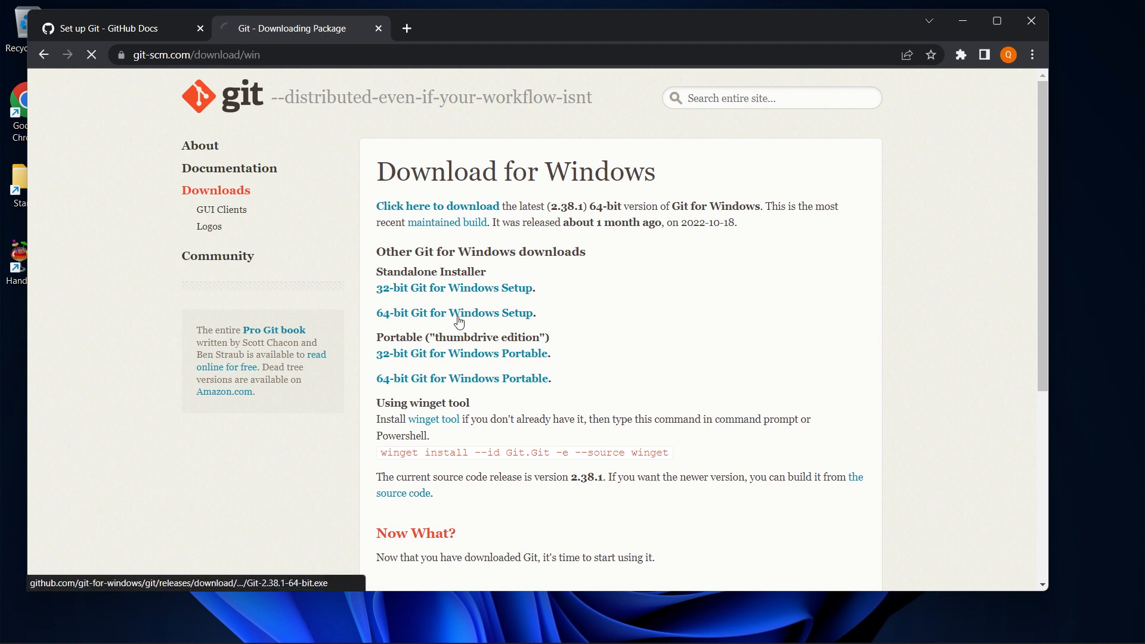
{"action": "scroll", "coordinate": [418, 388], "scroll_direction": "down", "scroll_amount": 5}
{"action": "left_click", "coordinate": [102, 573]}
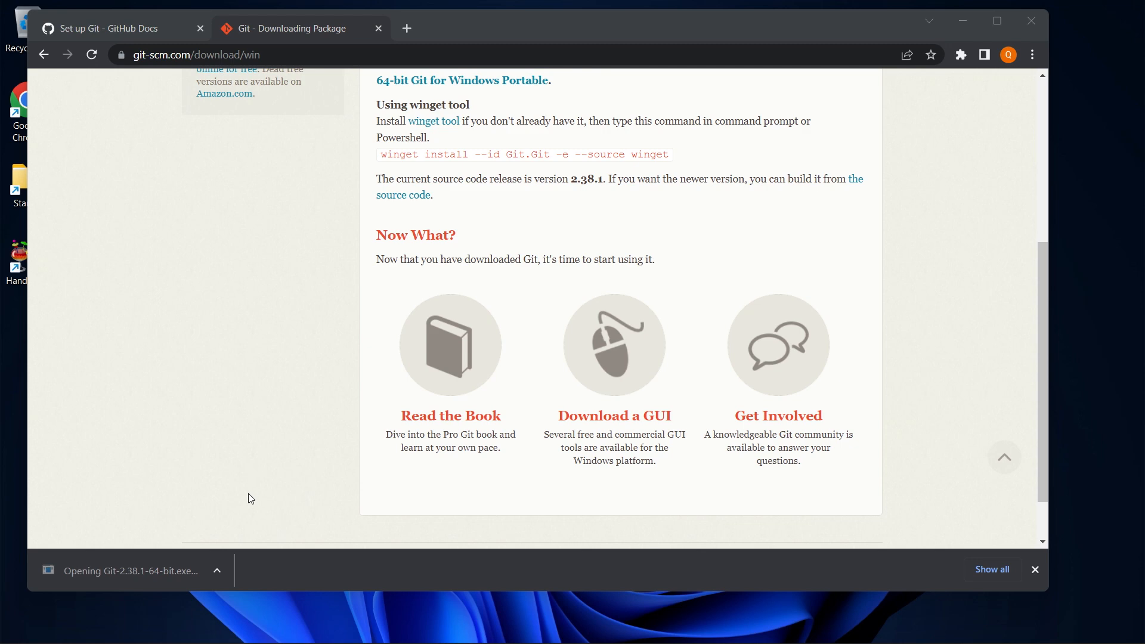
{"action": "left_click", "coordinate": [950, 22]}
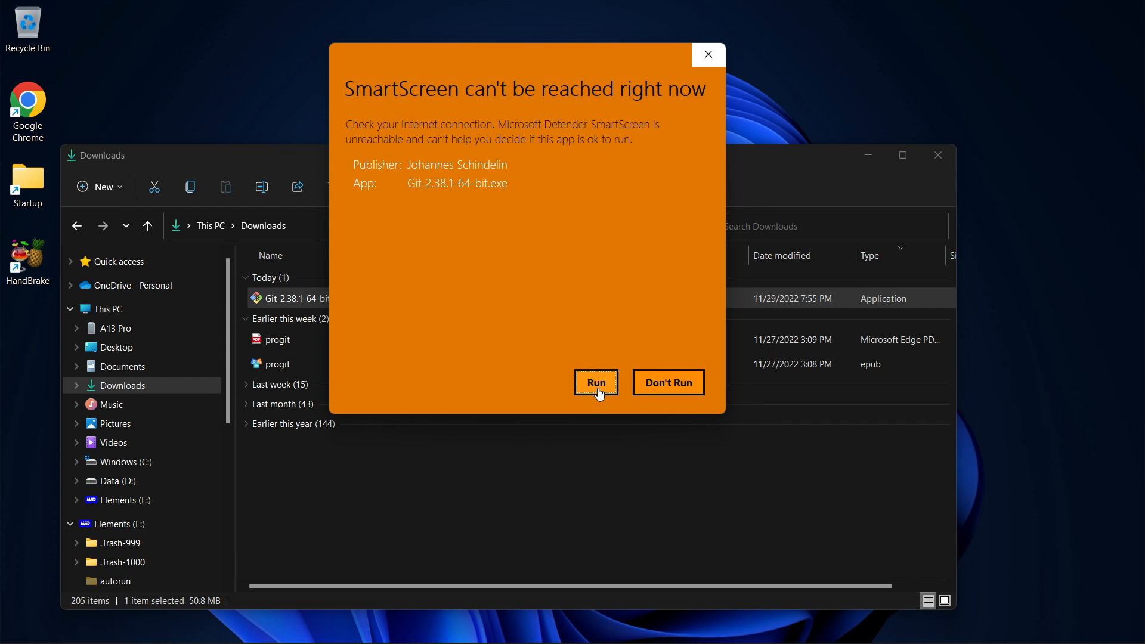
Let the Git 2.38.1 installer run past the SmartScreen warning and User Account Control prompt
{"action": "left_click", "coordinate": [598, 384]}
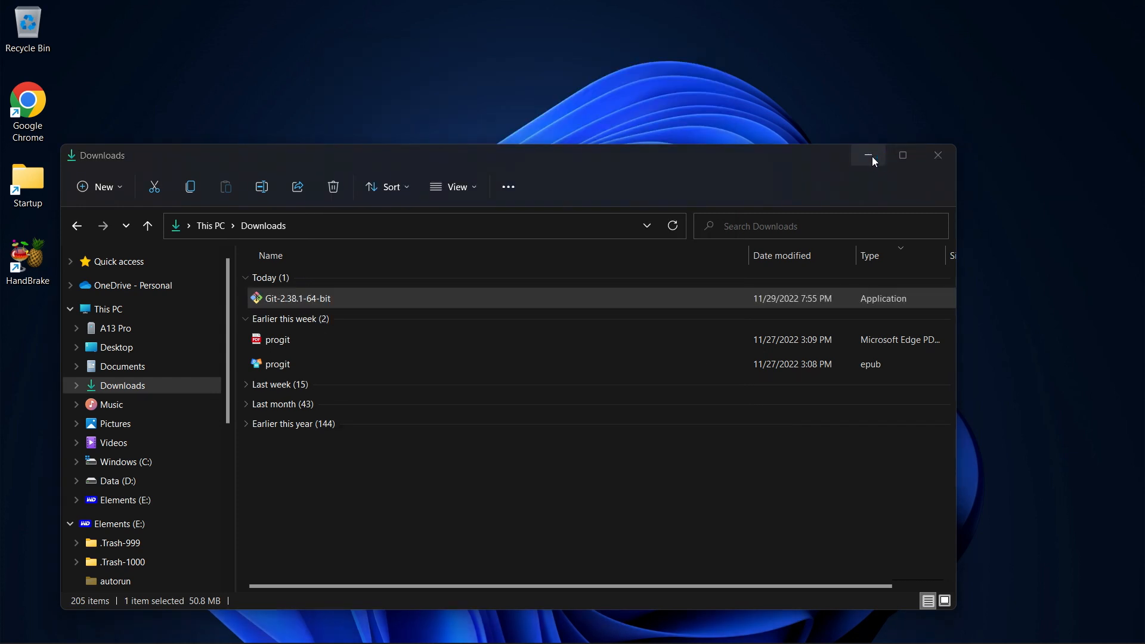
{"action": "left_click", "coordinate": [869, 155]}
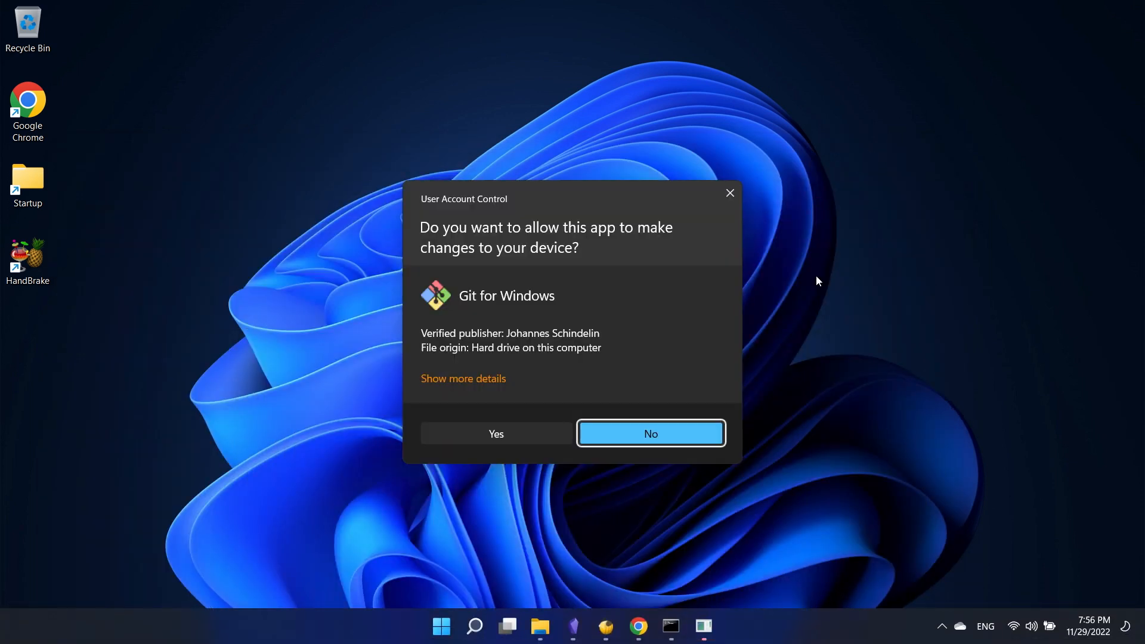
{"action": "left_click", "coordinate": [528, 437]}
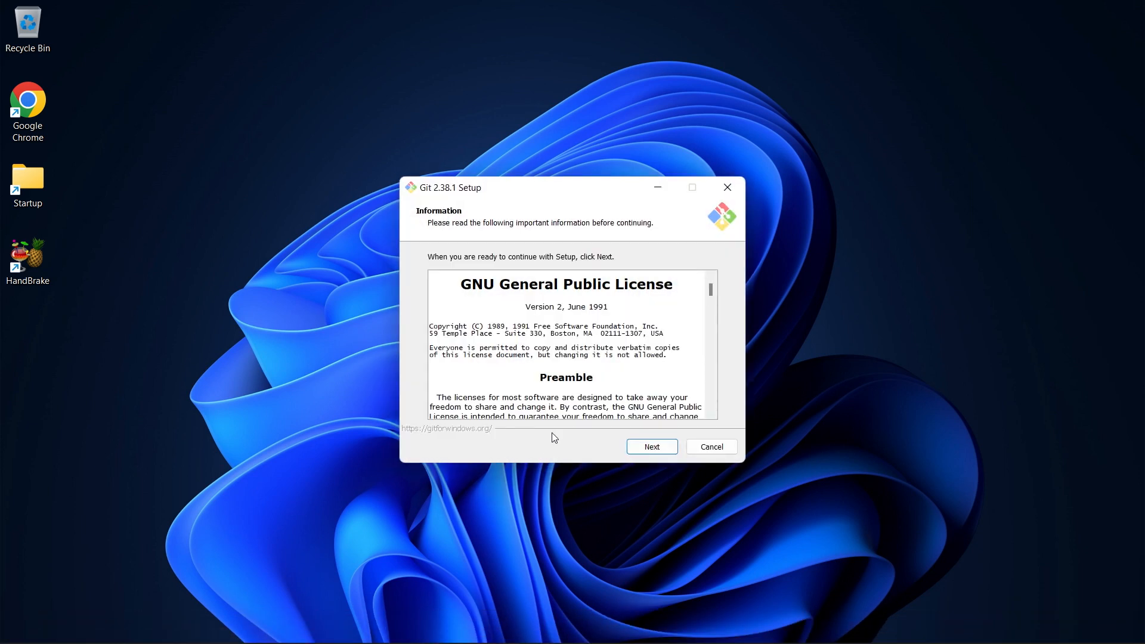
Accept the license and default install folder, and add the Git Bash profile to Windows Terminal
{"action": "left_click", "coordinate": [648, 450]}
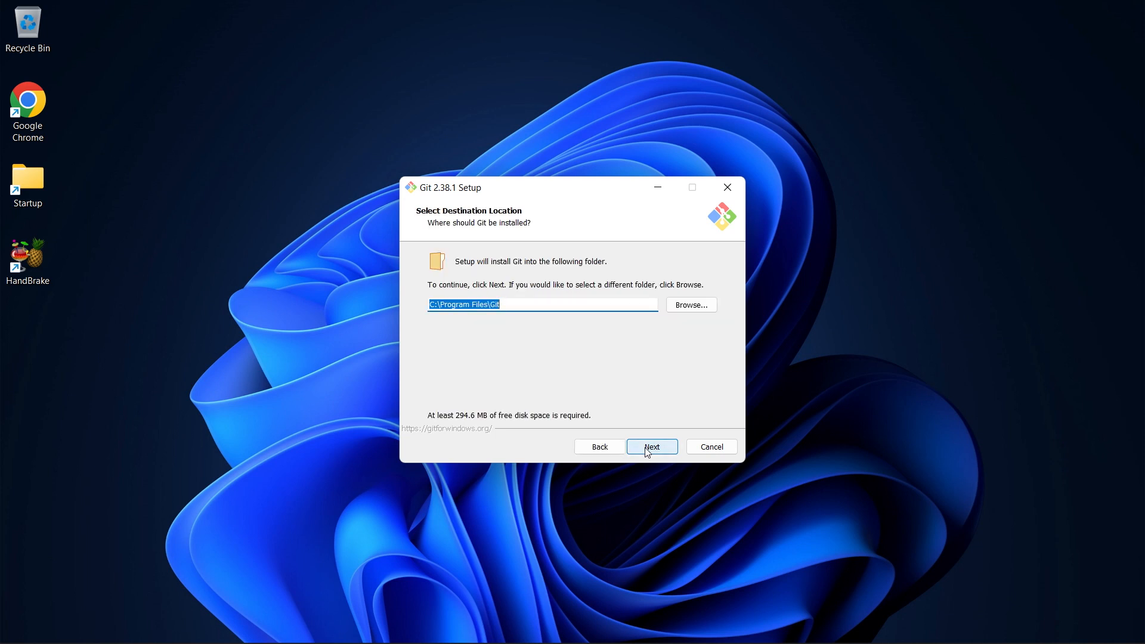
{"action": "left_click", "coordinate": [648, 450]}
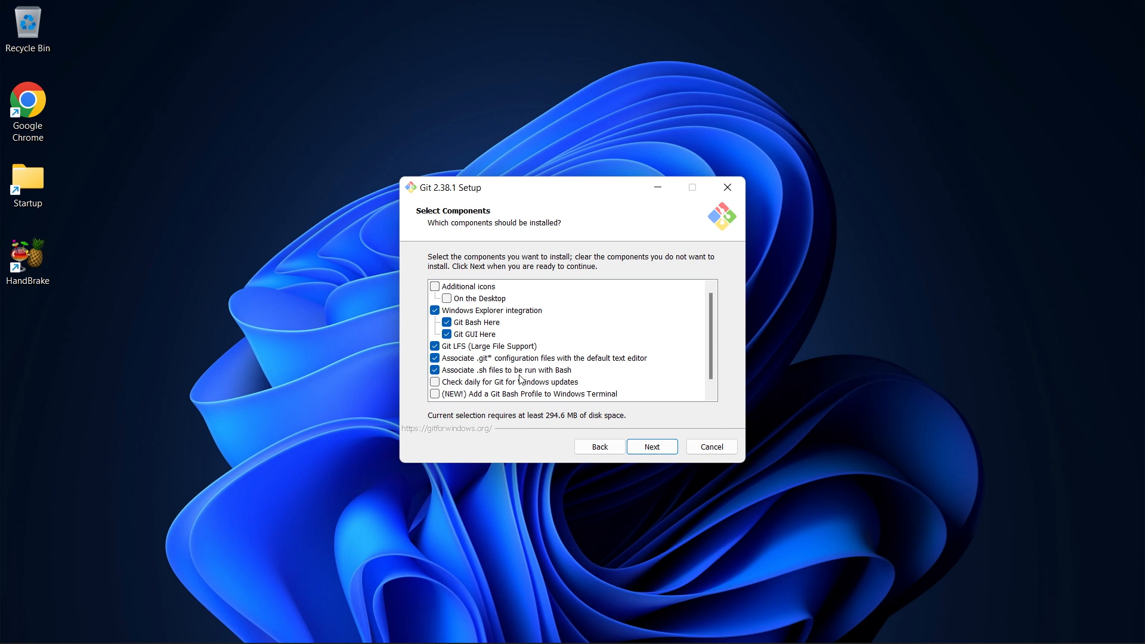
{"action": "scroll", "coordinate": [524, 384], "scroll_direction": "down", "scroll_amount": 1}
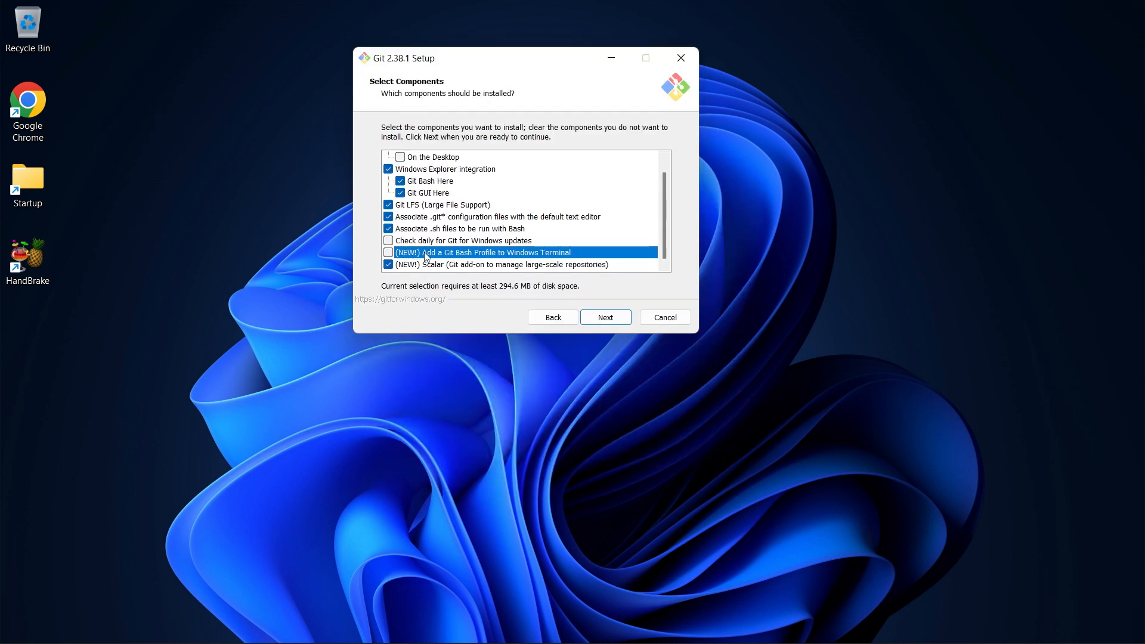
{"action": "left_click", "coordinate": [388, 253]}
{"action": "scroll", "coordinate": [657, 220], "scroll_direction": "up", "scroll_amount": 1}
{"action": "scroll", "coordinate": [658, 206], "scroll_direction": "down", "scroll_amount": 1}
{"action": "left_click", "coordinate": [608, 317]}
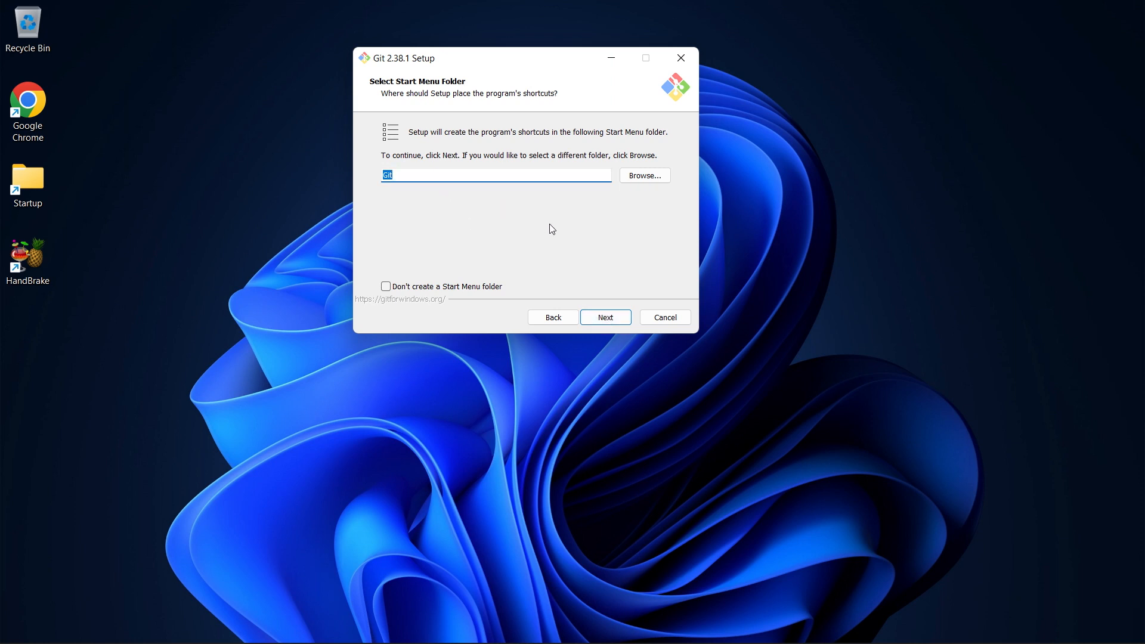
Keep the 'Git' Start Menu folder and choose Visual Studio Code as Git's default editor
{"action": "left_click", "coordinate": [606, 318]}
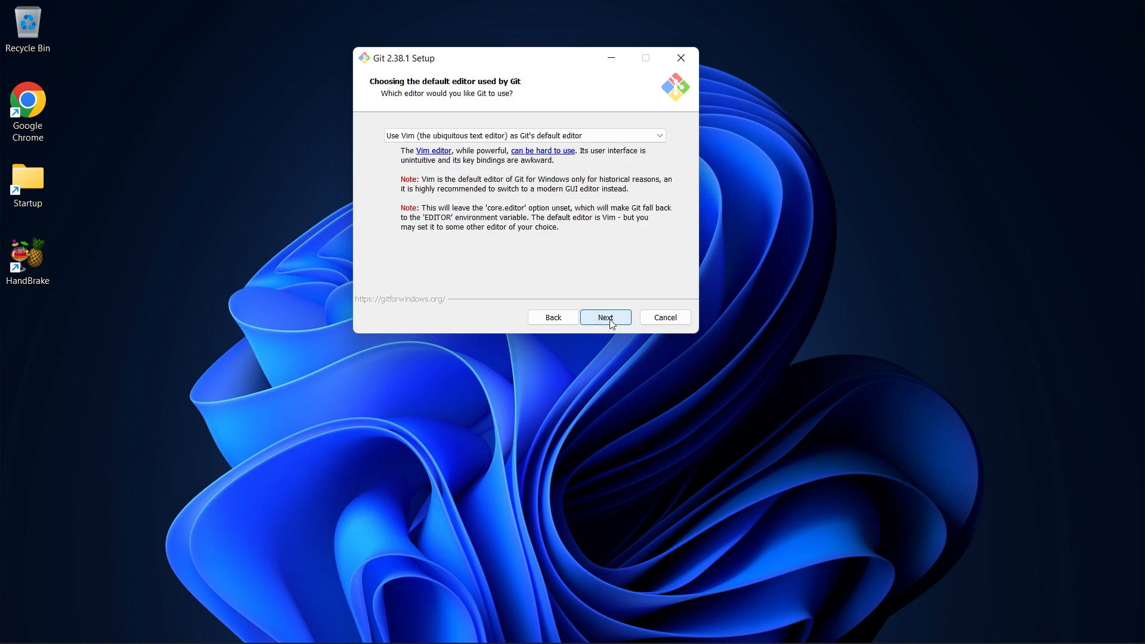
{"action": "left_click", "coordinate": [480, 135]}
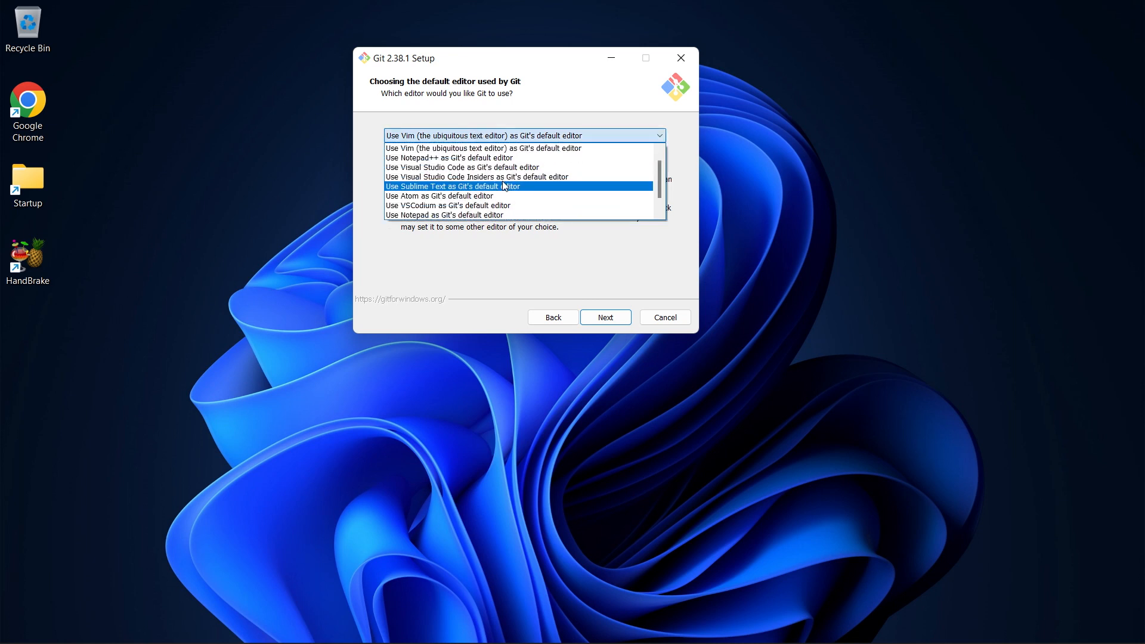
{"action": "left_click", "coordinate": [555, 168]}
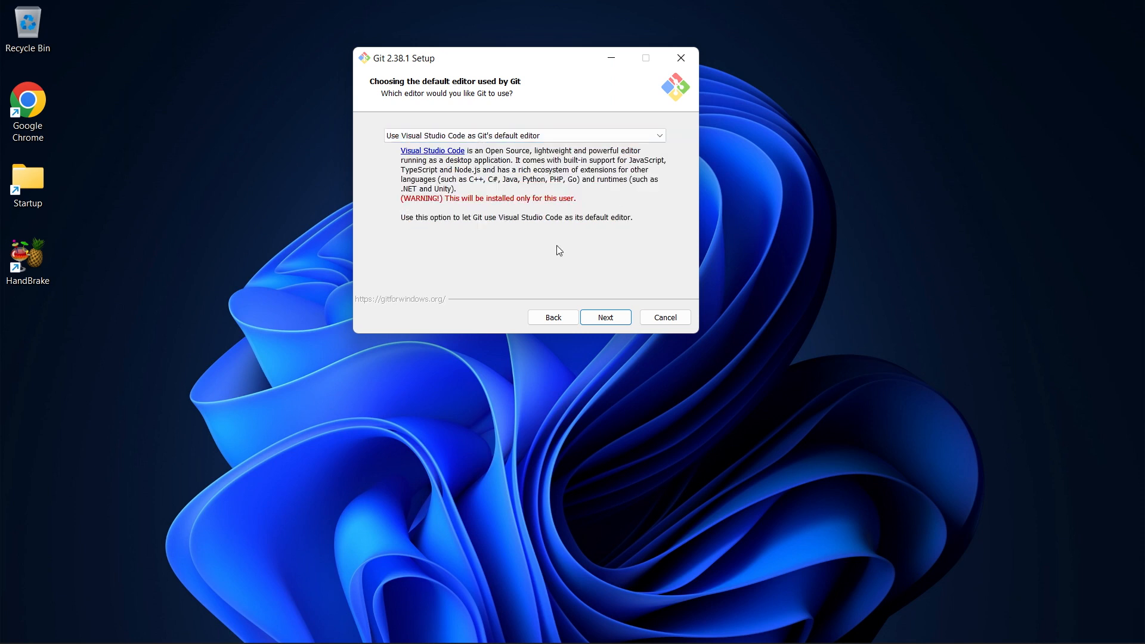
{"action": "left_click", "coordinate": [618, 322]}
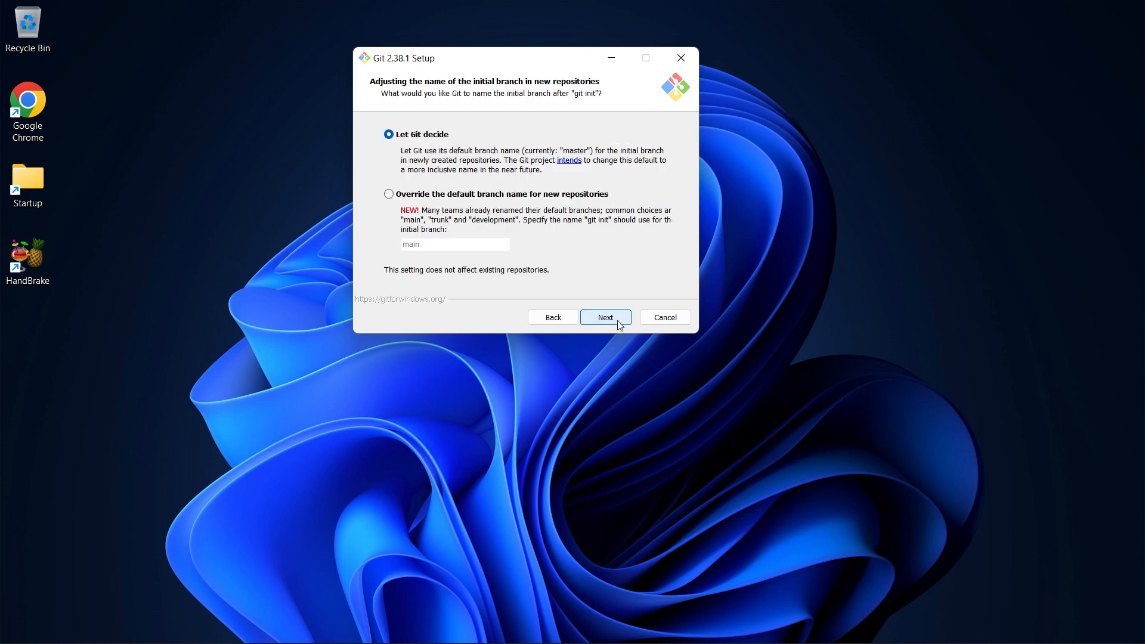
Keep default branch naming, PATH, bundled OpenSSH, OpenSSL and Windows-style line endings
{"action": "left_click", "coordinate": [614, 319]}
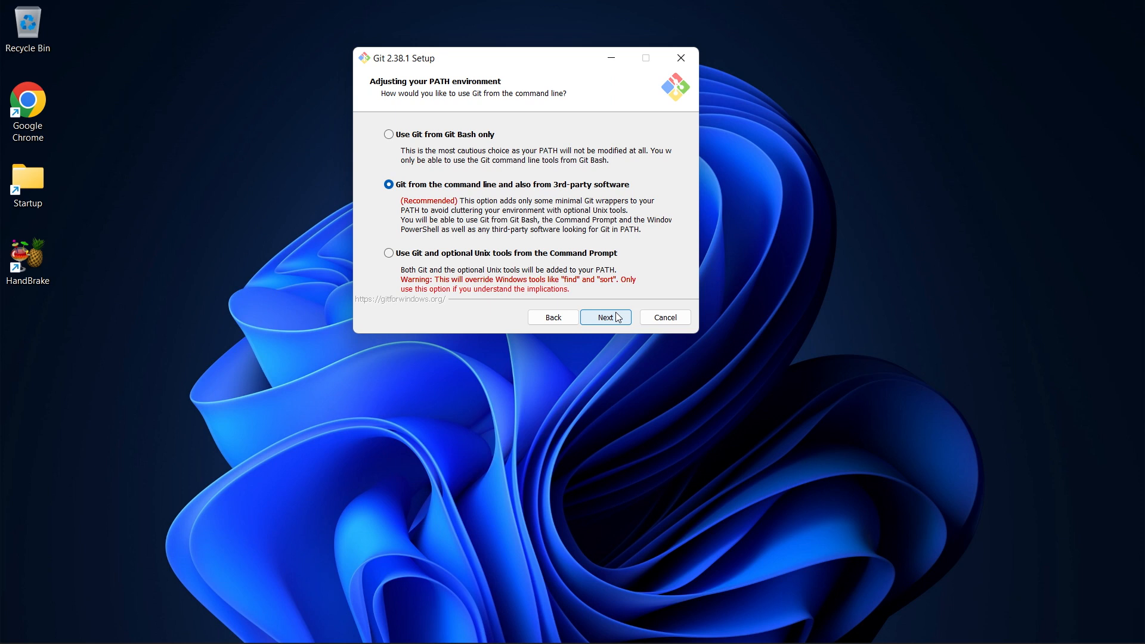
{"action": "left_click", "coordinate": [618, 317]}
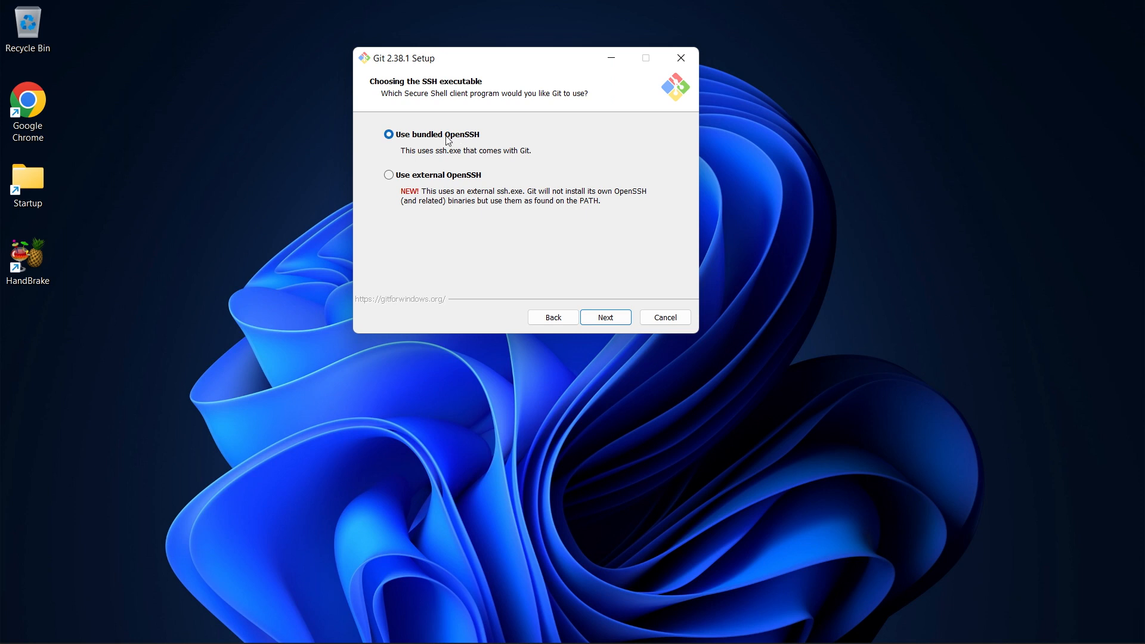
{"action": "left_click", "coordinate": [604, 320]}
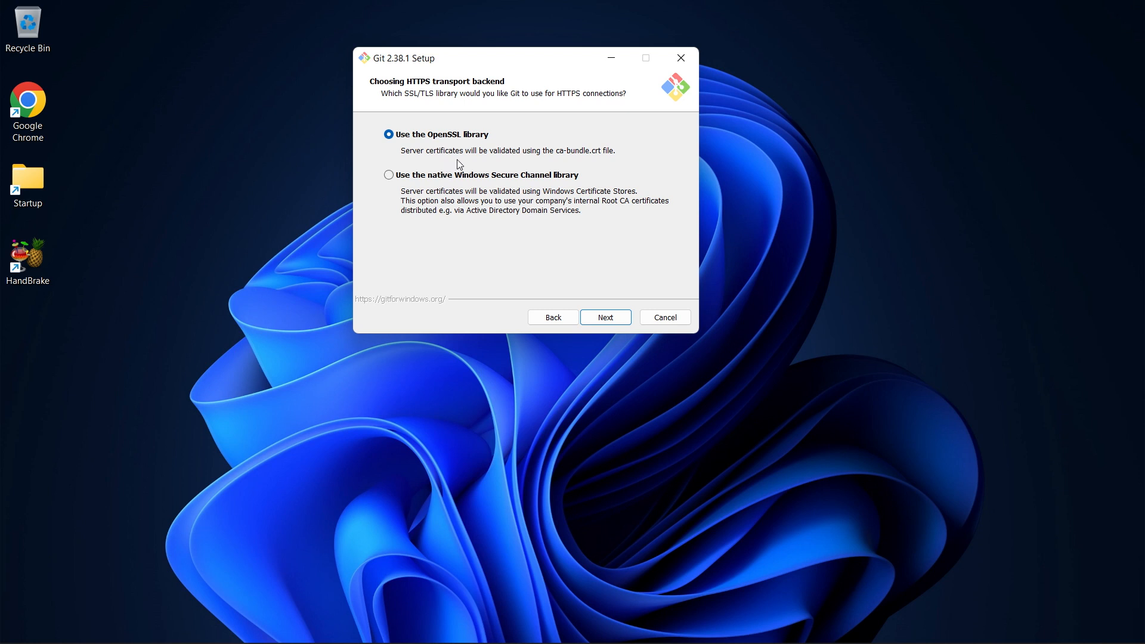
{"action": "left_click", "coordinate": [608, 321]}
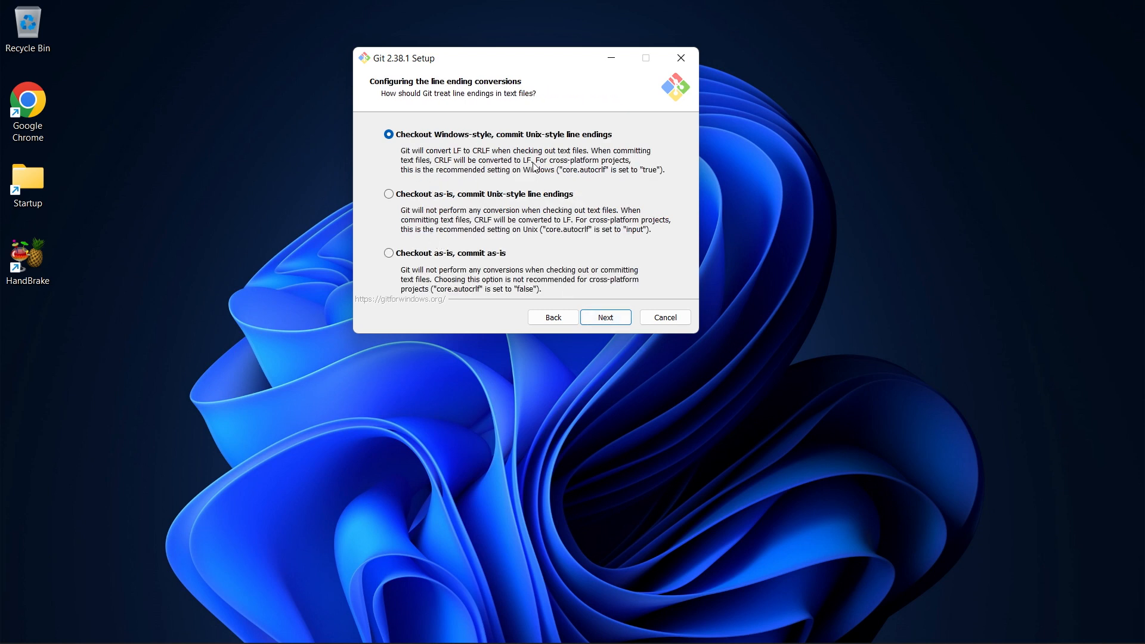
{"action": "left_click", "coordinate": [590, 317]}
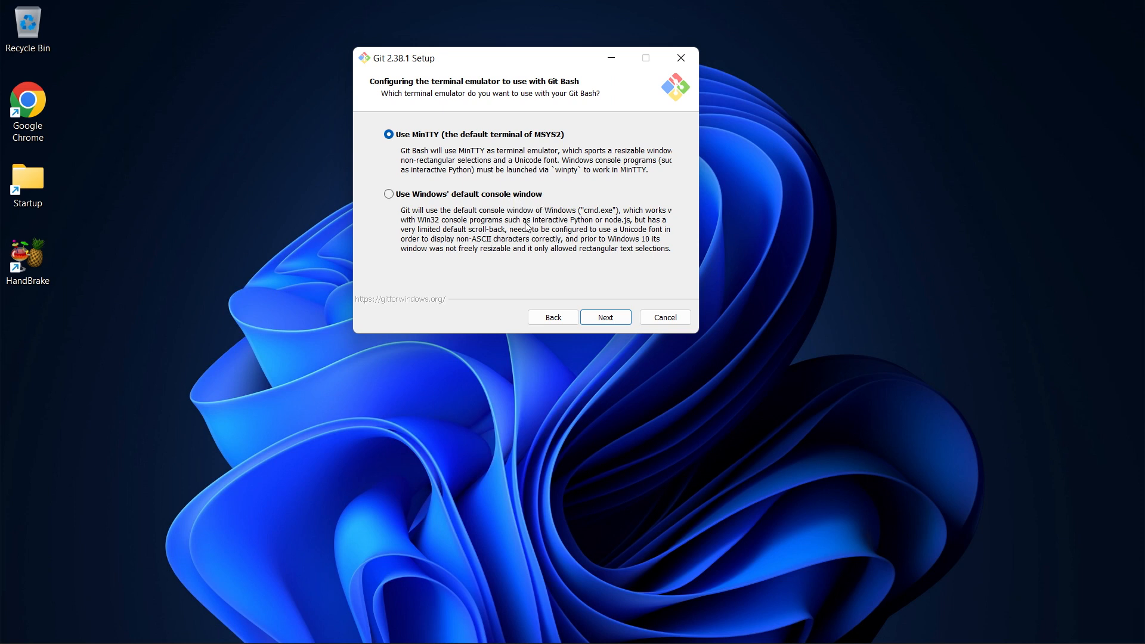
Keep MinTTY, default pull, Credential Manager and caching, install, and enable Launch Git Bash
{"action": "left_click", "coordinate": [607, 317]}
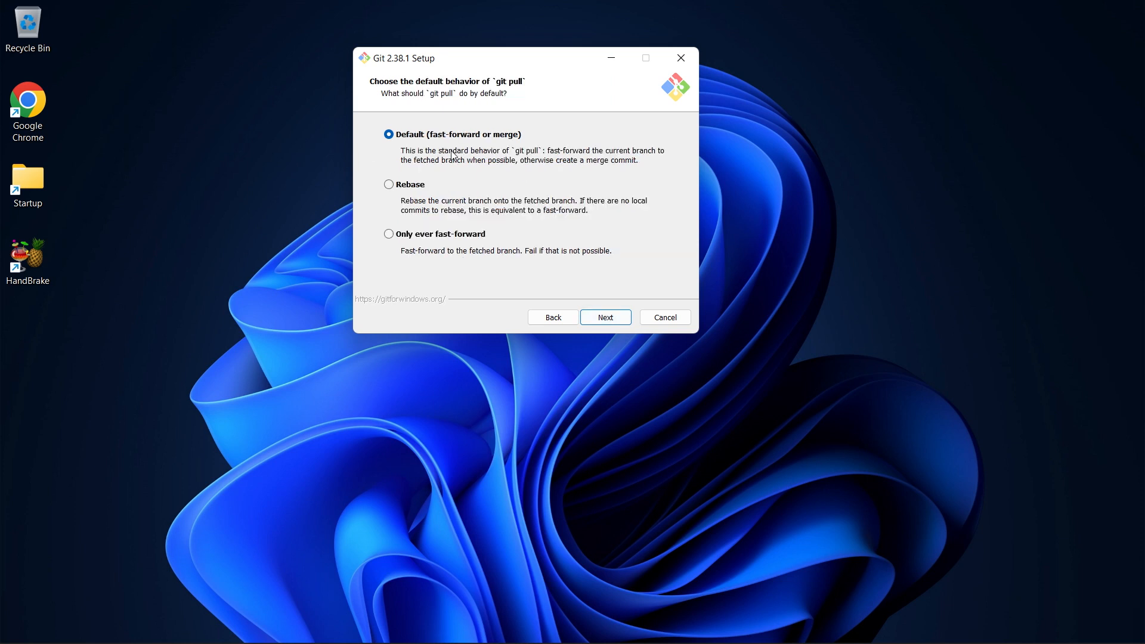
{"action": "left_click", "coordinate": [609, 319]}
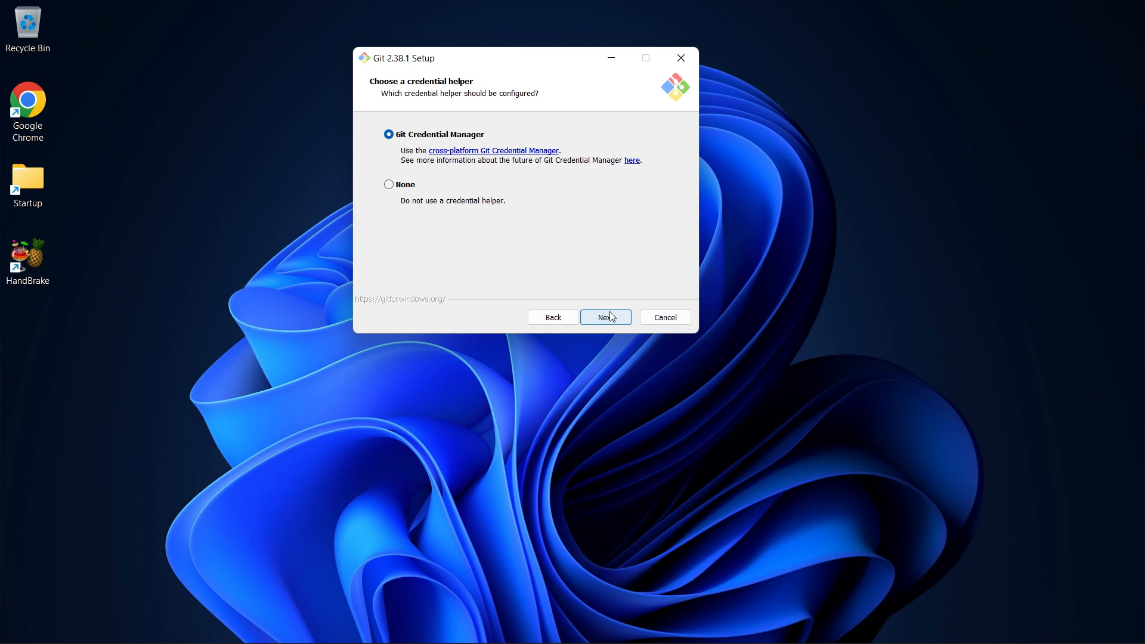
{"action": "left_click", "coordinate": [611, 318]}
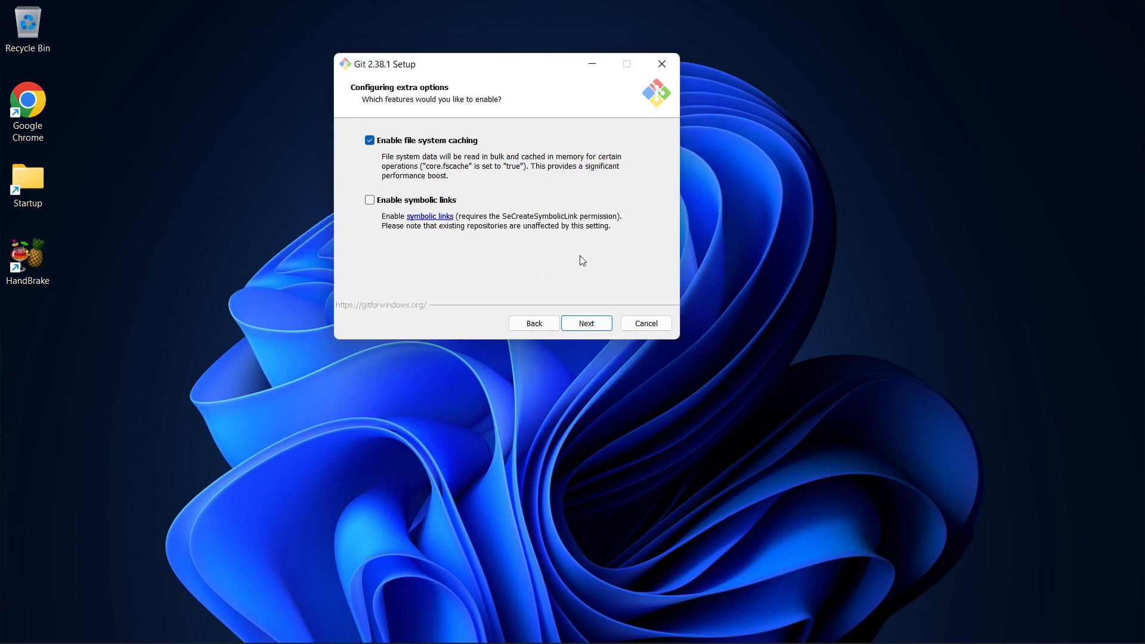
{"action": "left_click", "coordinate": [591, 328]}
{"action": "left_click", "coordinate": [588, 324]}
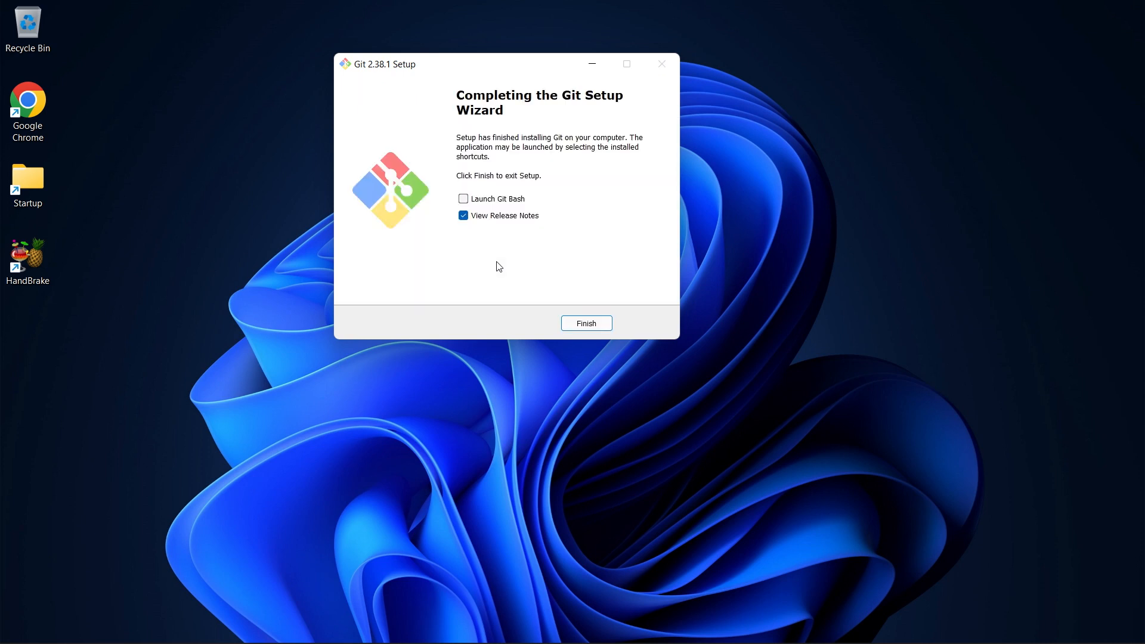
{"action": "left_click", "coordinate": [463, 201]}
Finish setup without the release notes, then close the Git Bash window that opens
{"action": "left_click", "coordinate": [464, 217]}
{"action": "left_click", "coordinate": [594, 323]}
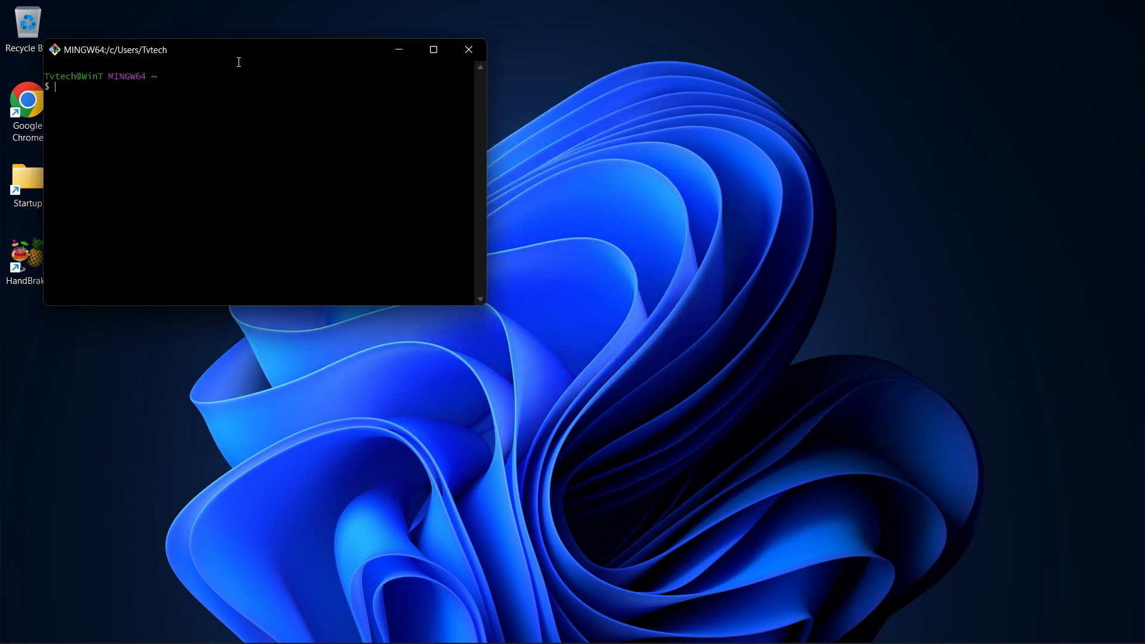
{"action": "left_click_drag", "start_coordinate": [237, 43], "coordinate": [519, 45]}
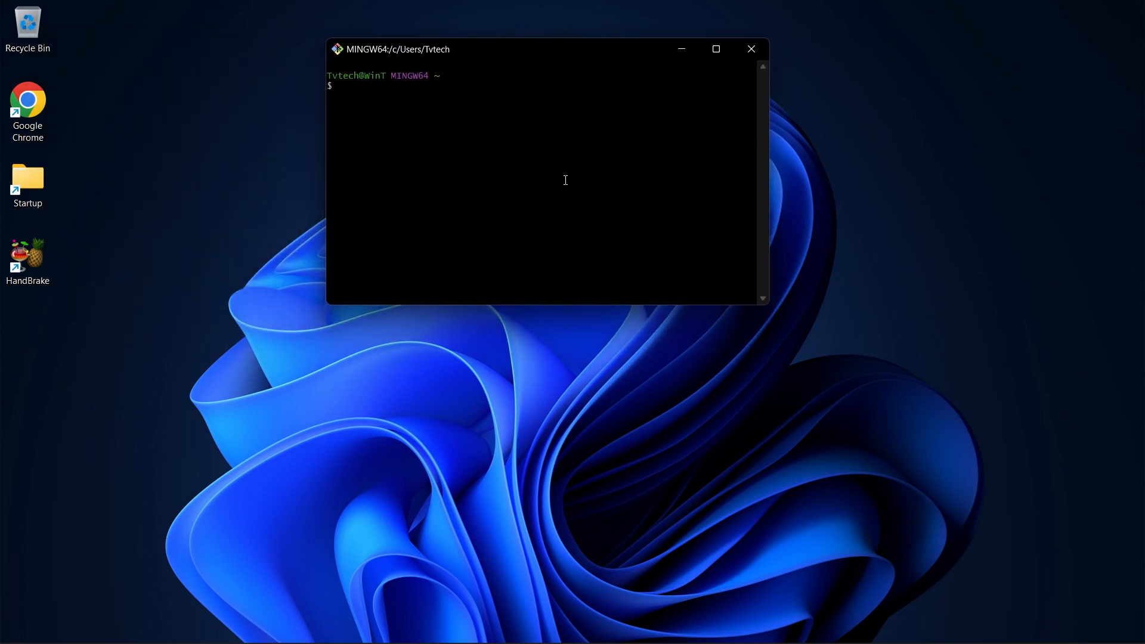
{"action": "left_click", "coordinate": [753, 50]}
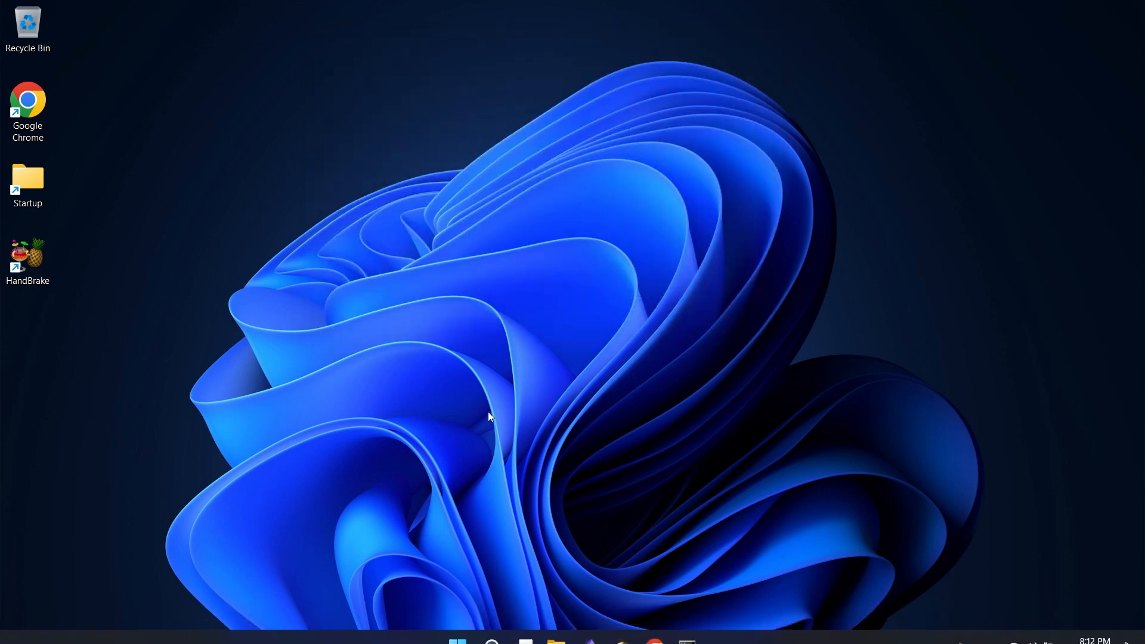
Search Start for 'git' and pin Git Bash to Start
{"action": "left_click", "coordinate": [457, 627]}
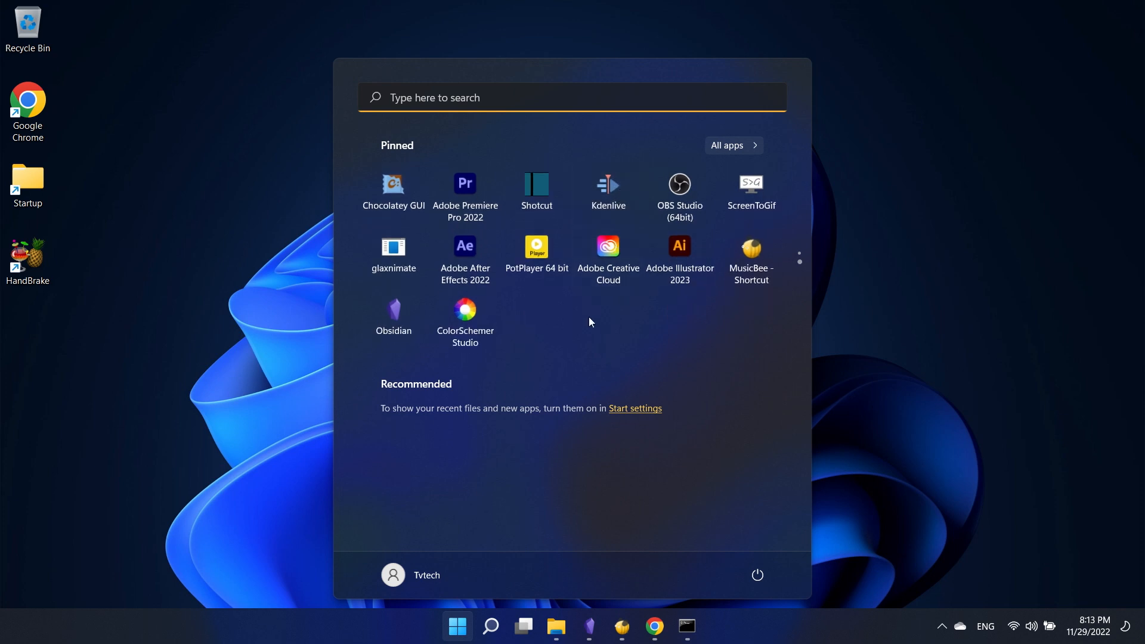
{"action": "scroll", "coordinate": [587, 319], "scroll_direction": "up", "scroll_amount": 1}
{"action": "scroll", "coordinate": [584, 320], "scroll_direction": "down", "scroll_amount": 1}
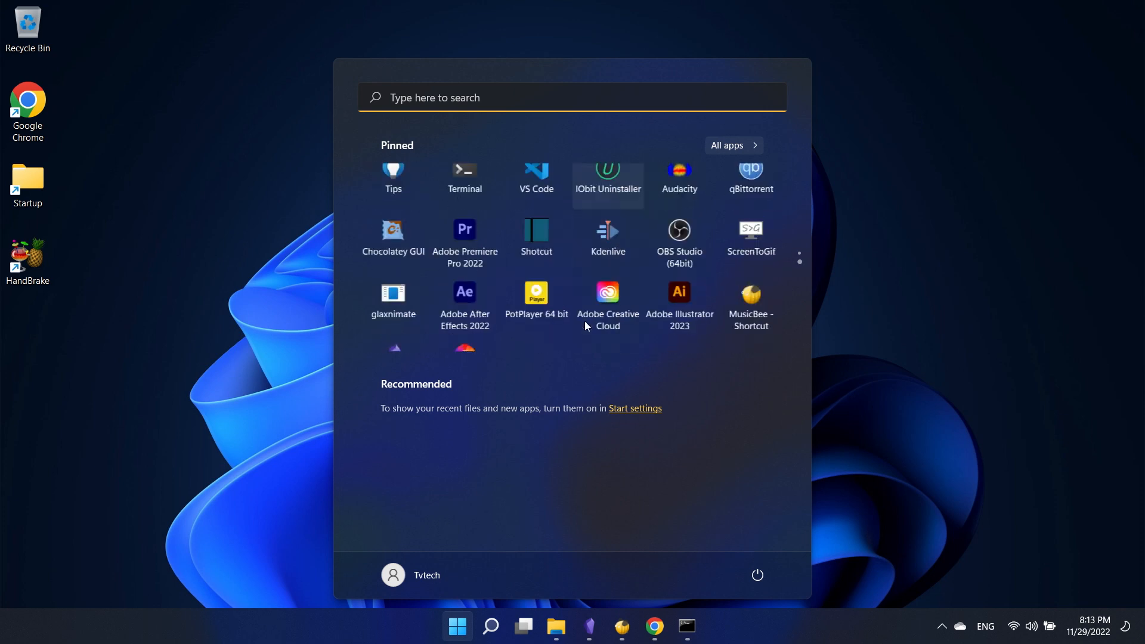
{"action": "scroll", "coordinate": [584, 320], "scroll_direction": "up", "scroll_amount": 1}
{"action": "left_click", "coordinate": [510, 94]}
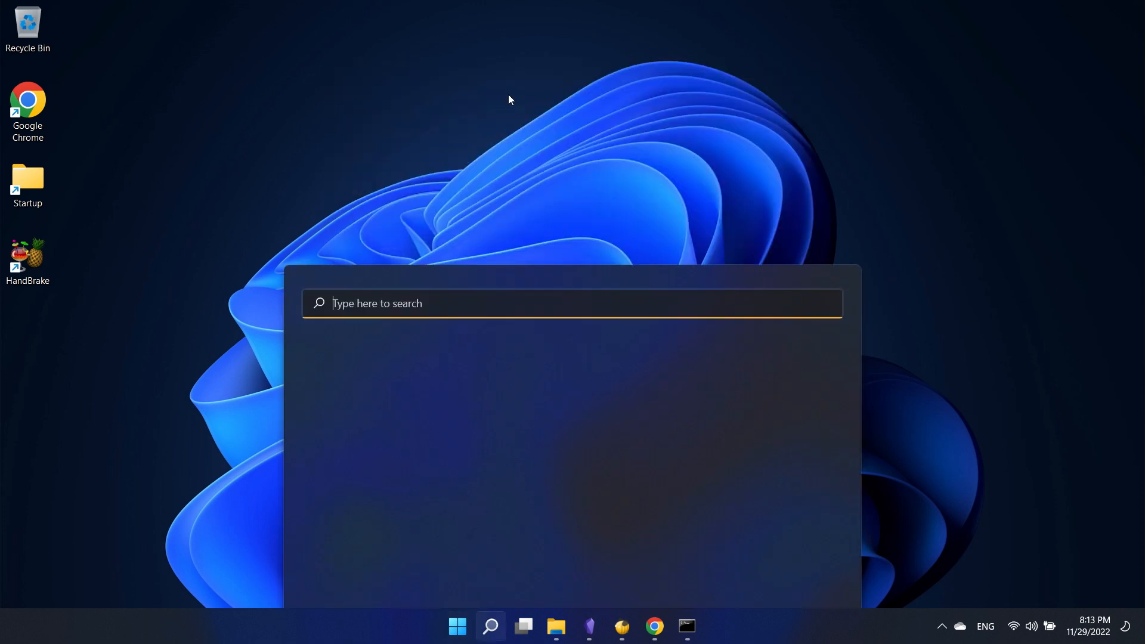
{"action": "type", "text": "git"}
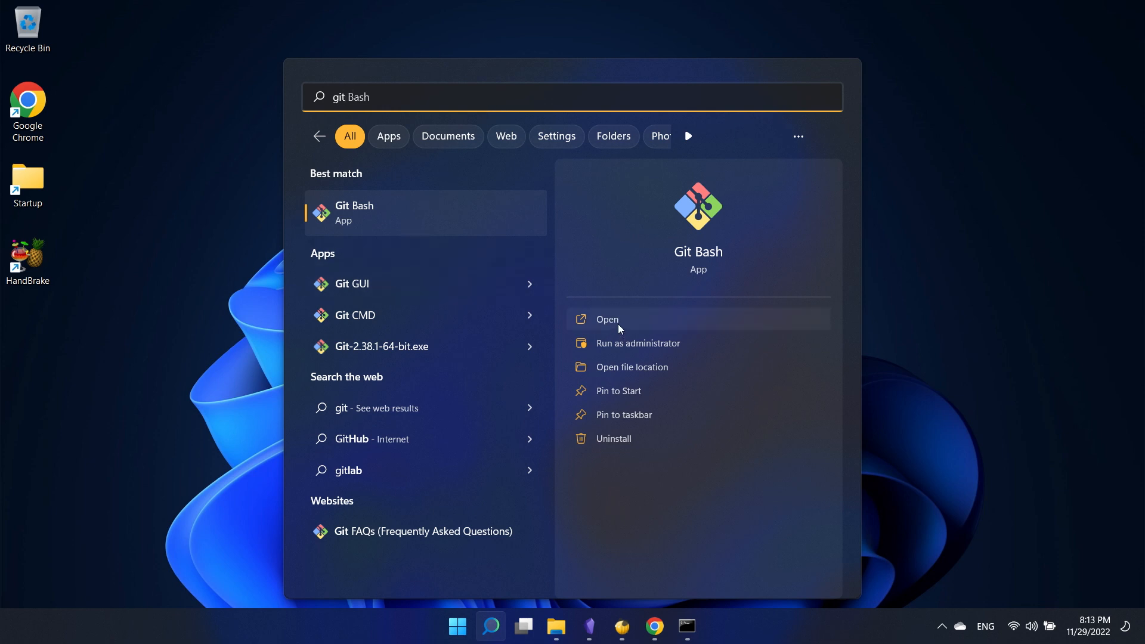
{"action": "left_click", "coordinate": [627, 395]}
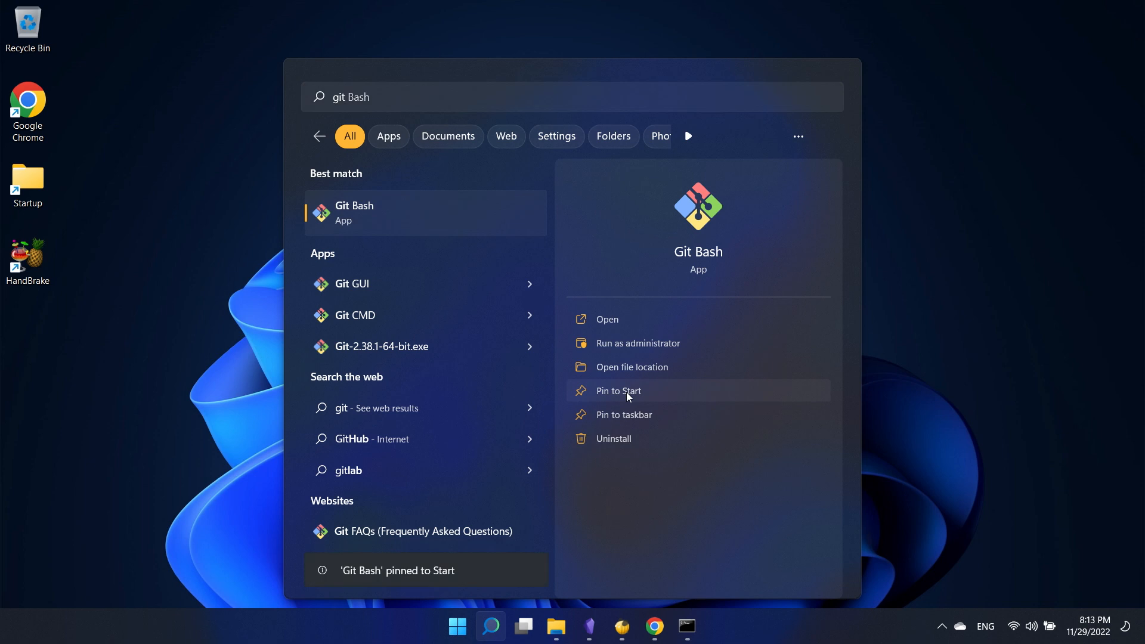
Launch Git Bash from its pinned Start tile and move the terminal right
{"action": "left_click", "coordinate": [717, 27]}
{"action": "left_click", "coordinate": [464, 640]}
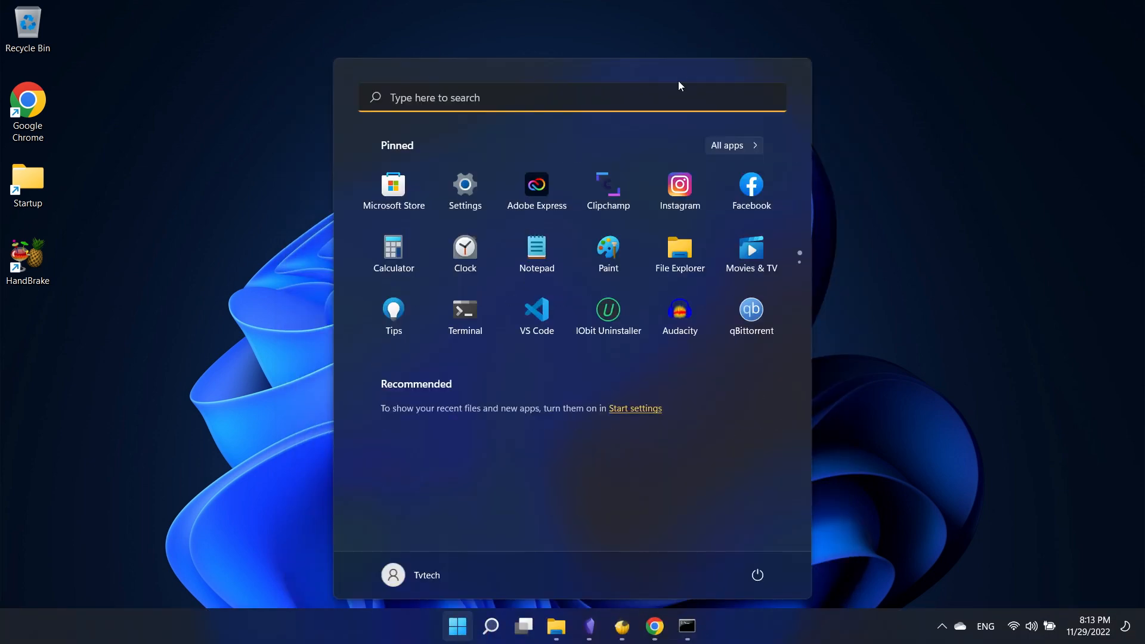
{"action": "scroll", "coordinate": [642, 236], "scroll_direction": "down", "scroll_amount": 3}
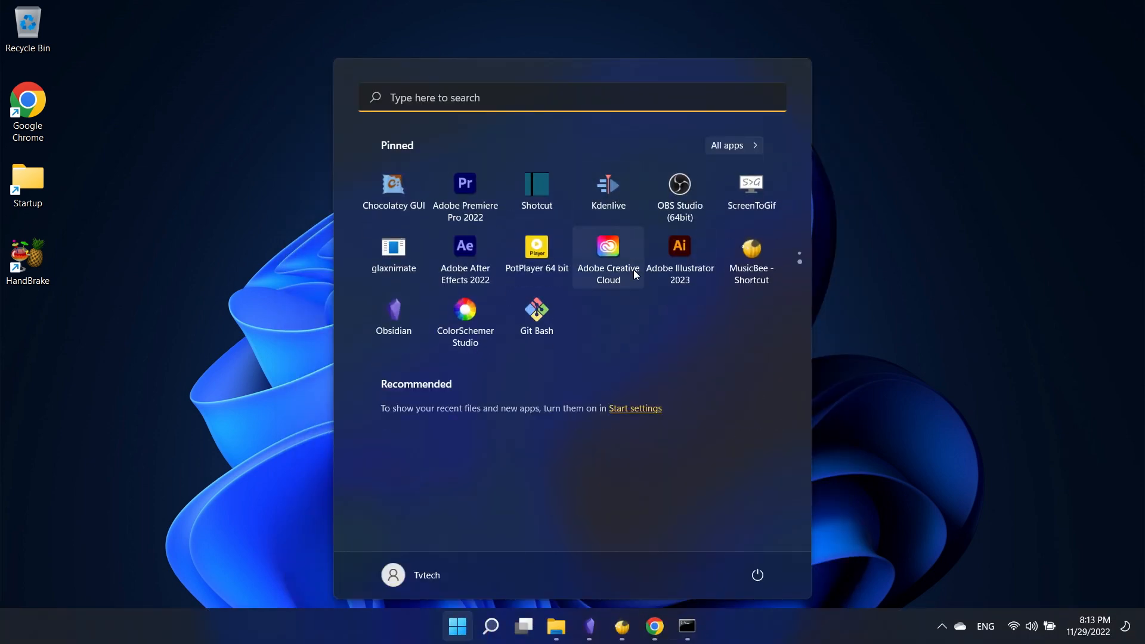
{"action": "left_click", "coordinate": [532, 314]}
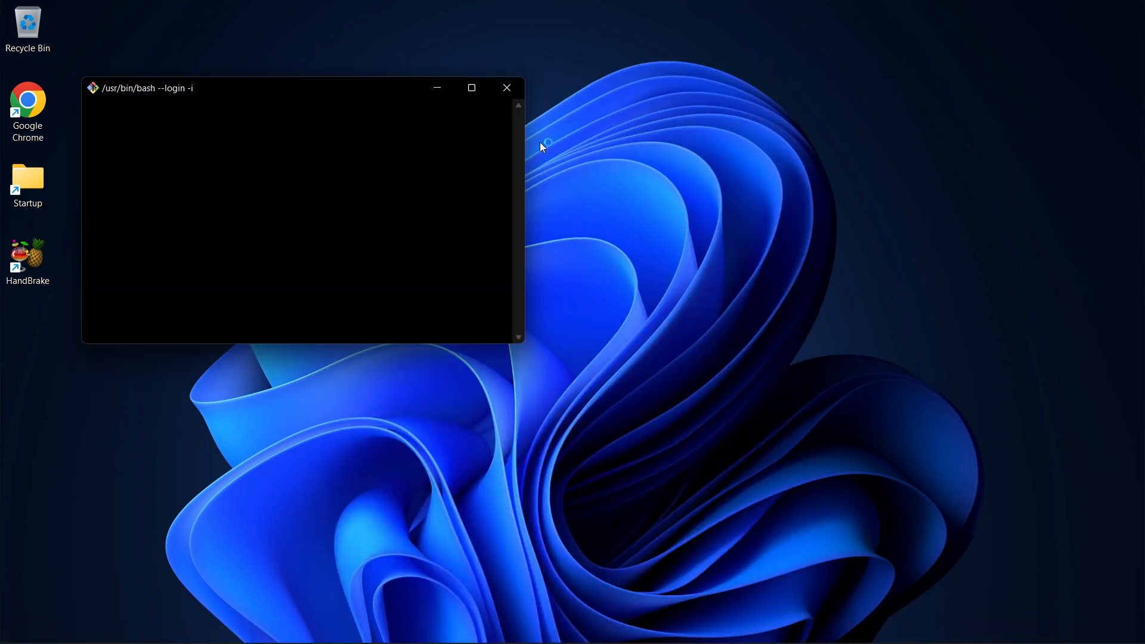
{"action": "left_click_drag", "start_coordinate": [285, 89], "coordinate": [491, 64]}
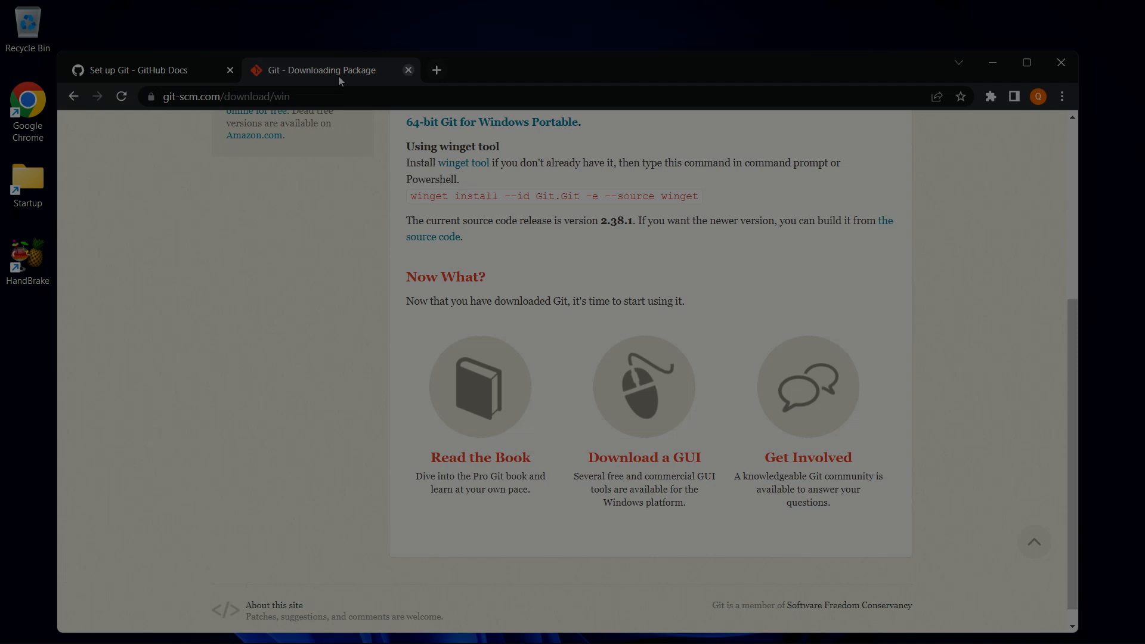
Open the 'Set your username in Git' article from Set up Git in a new tab
{"action": "left_click", "coordinate": [124, 71]}
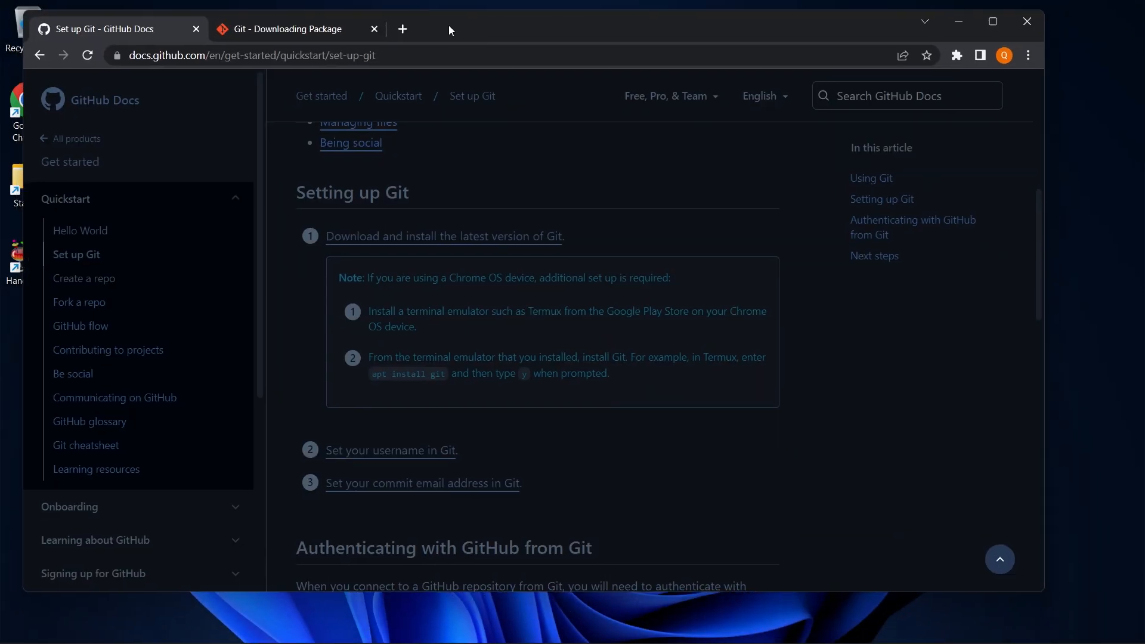
{"action": "scroll", "coordinate": [400, 305], "scroll_direction": "down", "scroll_amount": 1}
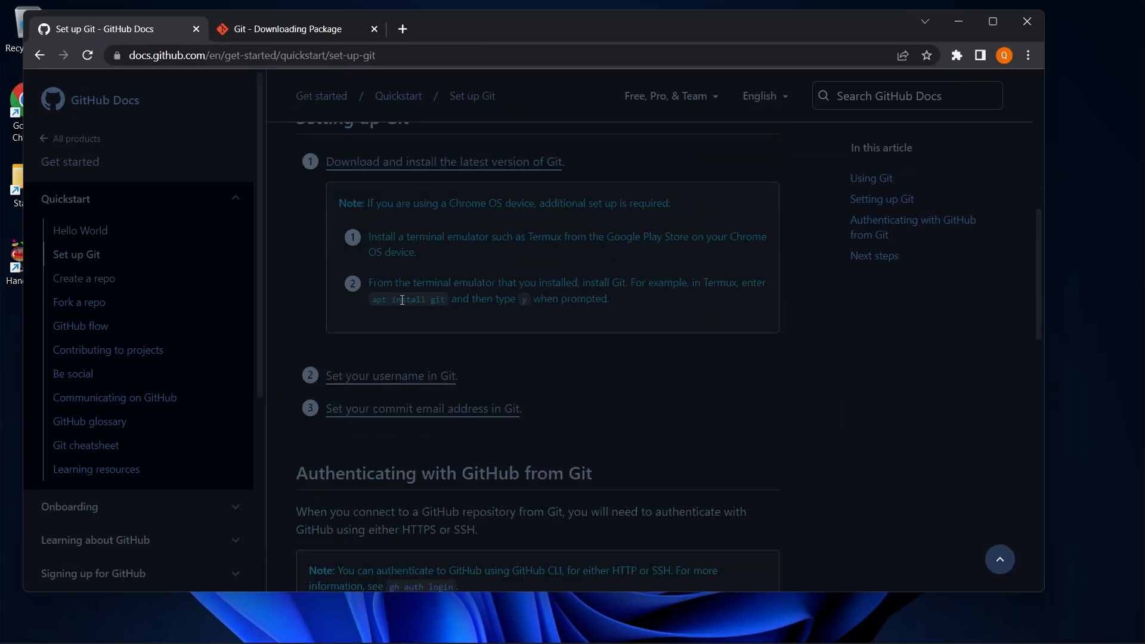
{"action": "left_click", "coordinate": [394, 382], "text": "ctrl"}
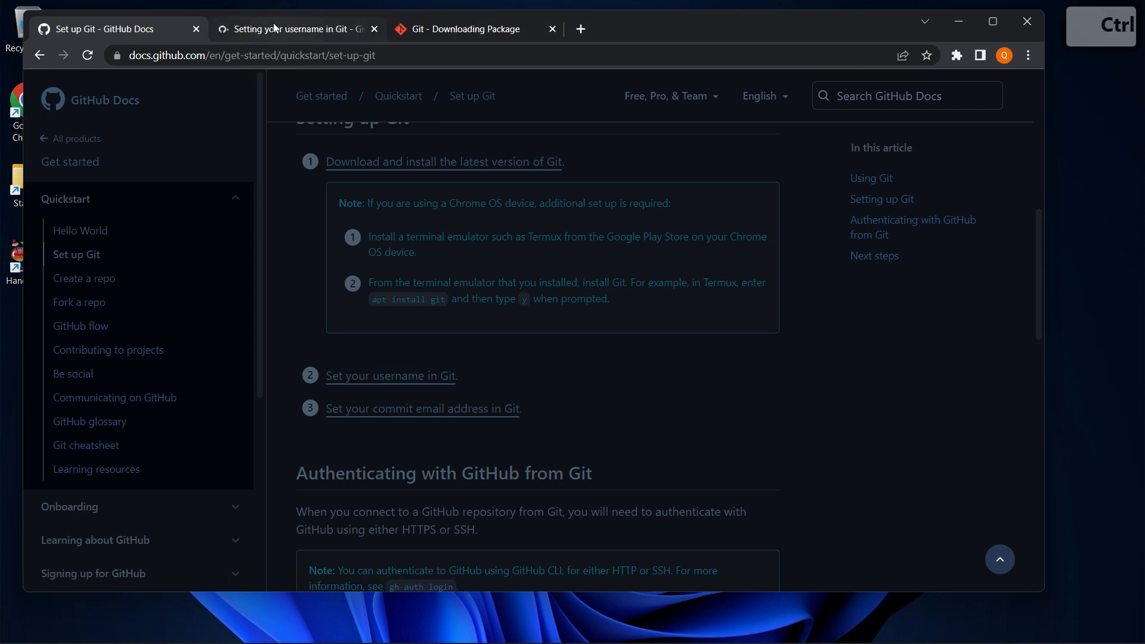
{"action": "left_click", "coordinate": [274, 26]}
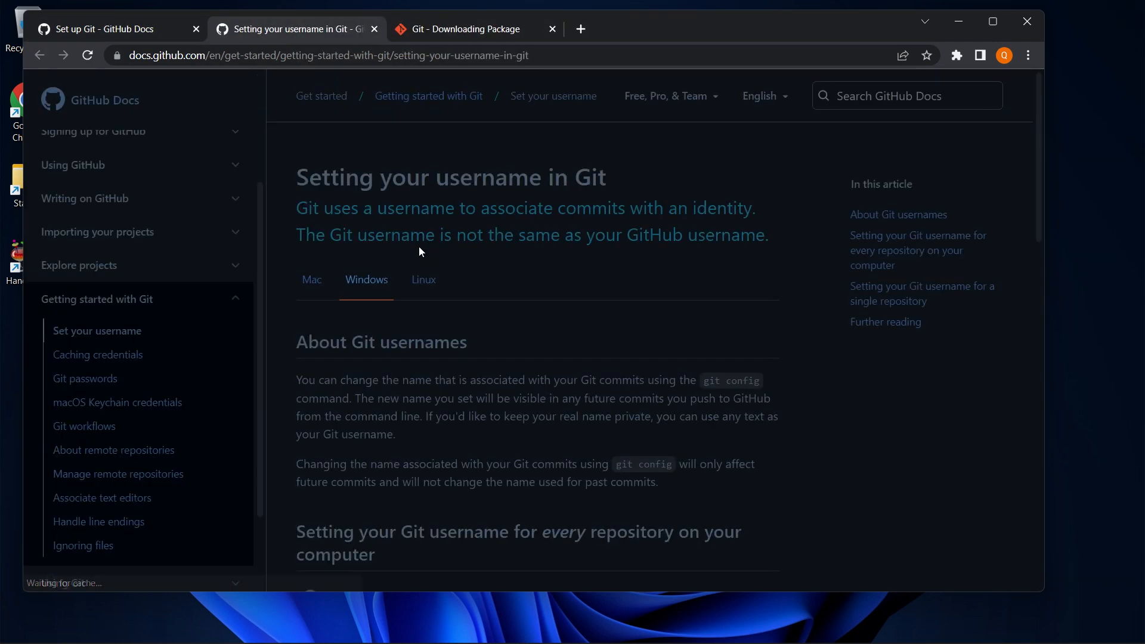
Copy the git config --global user.name command and bring Git Bash to the front
{"action": "scroll", "coordinate": [375, 239], "scroll_direction": "down", "scroll_amount": 5}
{"action": "scroll", "coordinate": [351, 268], "scroll_direction": "down", "scroll_amount": 1}
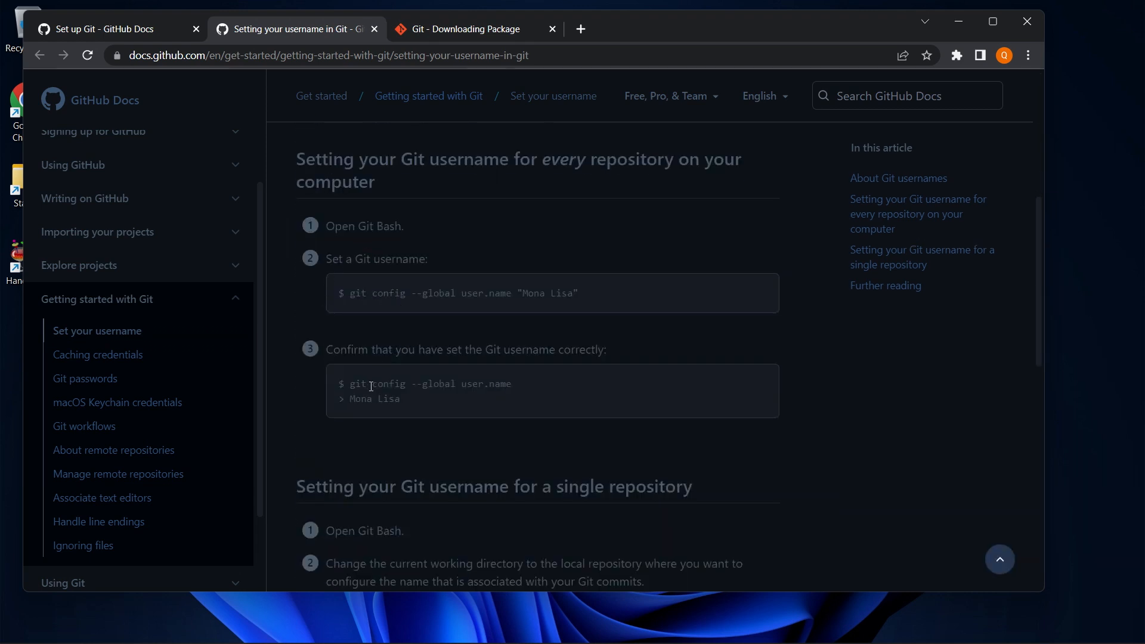
{"action": "left_click_drag", "start_coordinate": [520, 385], "coordinate": [349, 384]}
{"action": "key", "text": "ctrl+c"}
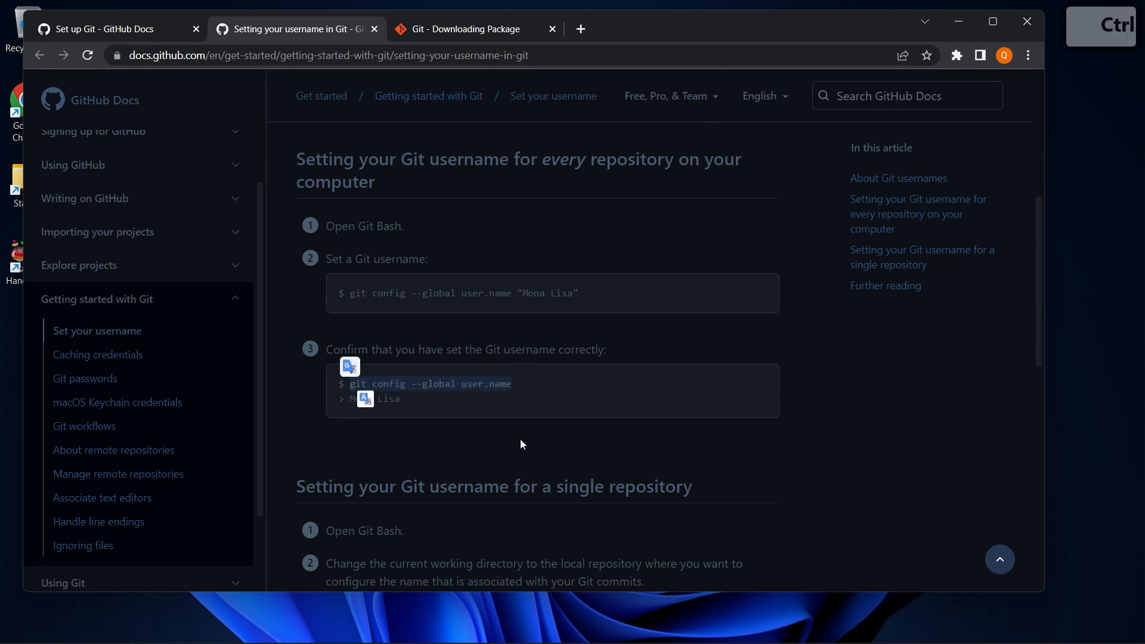
{"action": "left_click_drag", "start_coordinate": [639, 34], "coordinate": [634, 156]}
{"action": "left_click", "coordinate": [585, 68]}
Enlarge the Git Bash window and paste the copied command at the prompt
{"action": "left_click_drag", "start_coordinate": [588, 66], "coordinate": [682, 289]}
{"action": "triple_click", "coordinate": [612, 202]}
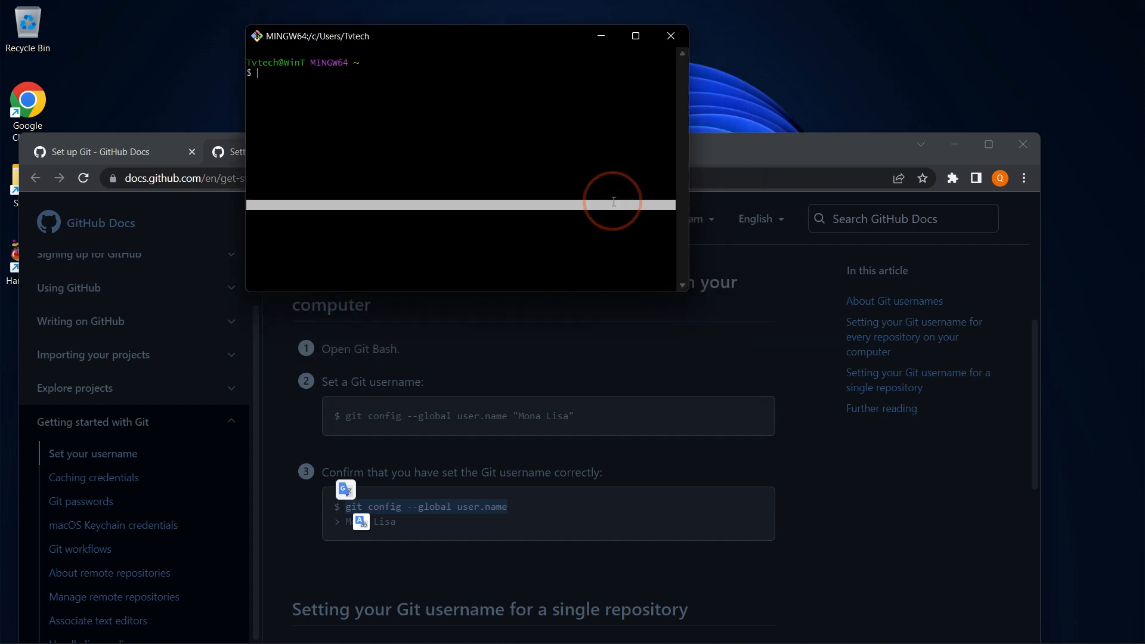
{"action": "left_click_drag", "start_coordinate": [686, 295], "coordinate": [933, 341]}
{"action": "triple_click", "coordinate": [300, 114]}
{"action": "left_click", "coordinate": [285, 83]}
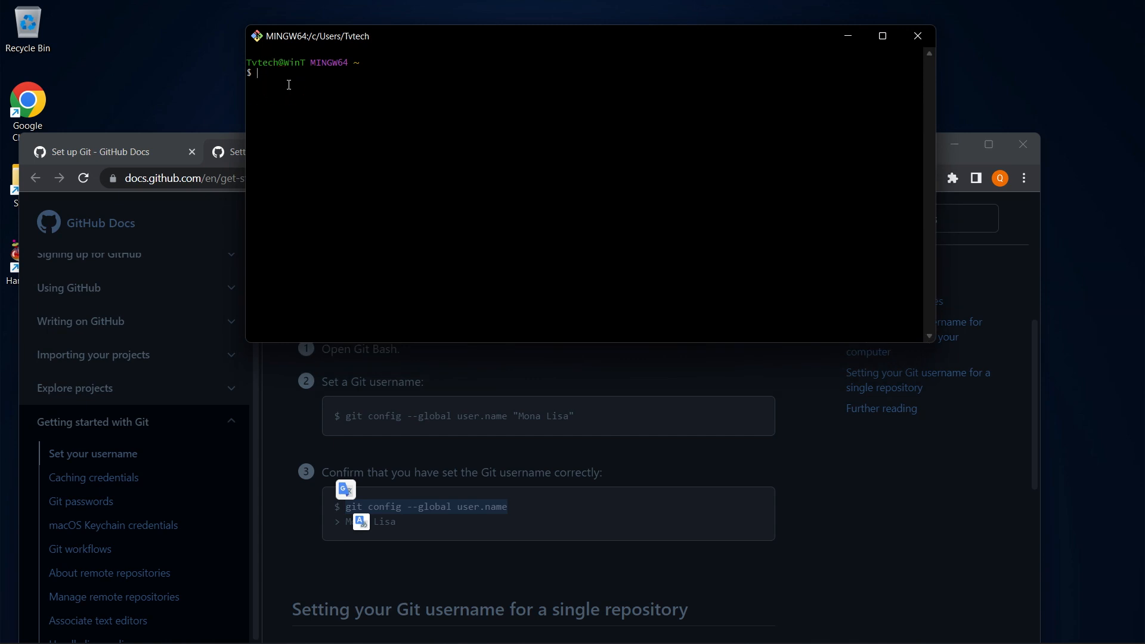
{"action": "key", "text": "ctrl+v"}
{"action": "right_click", "coordinate": [280, 80]}
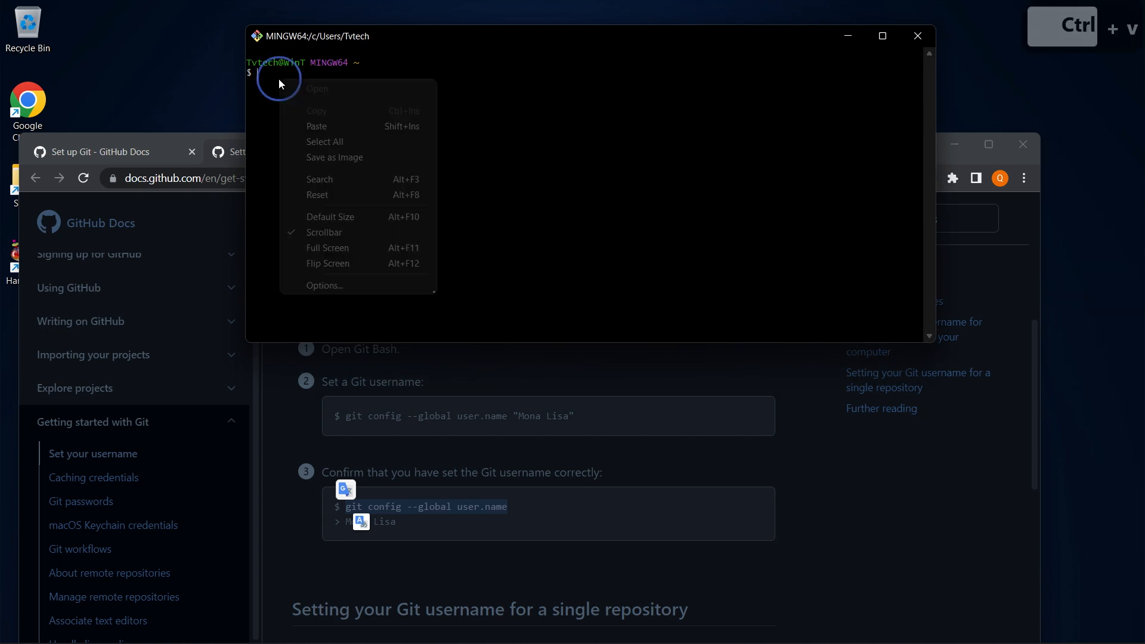
{"action": "left_click", "coordinate": [324, 122]}
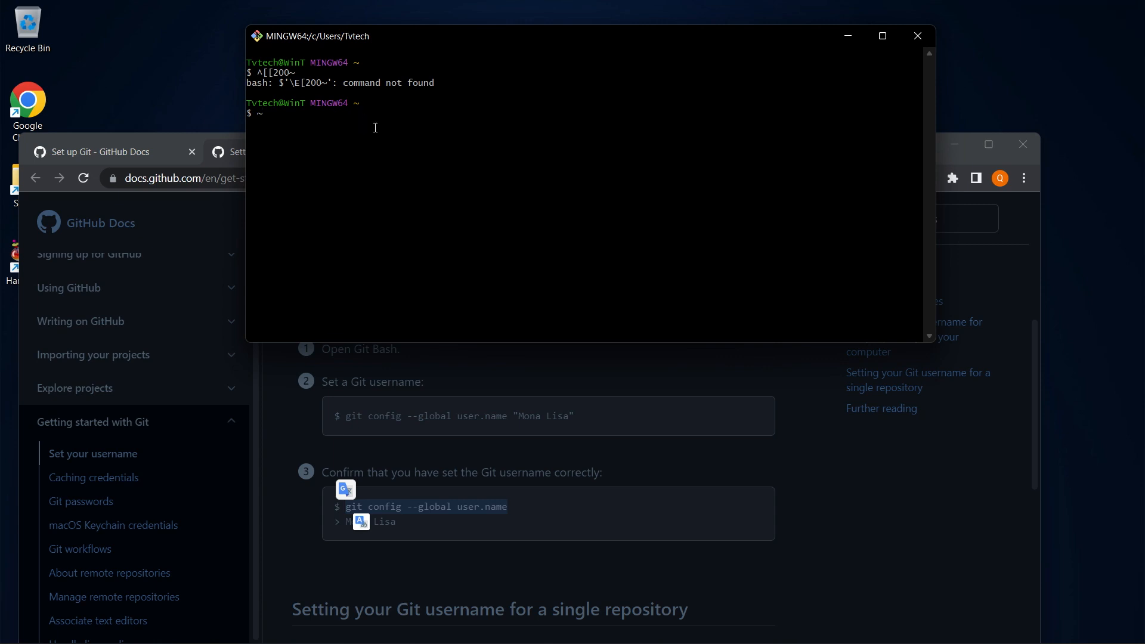
Recopy git config --global user.name from the docs and paste it into Git Bash
{"action": "left_click", "coordinate": [517, 511]}
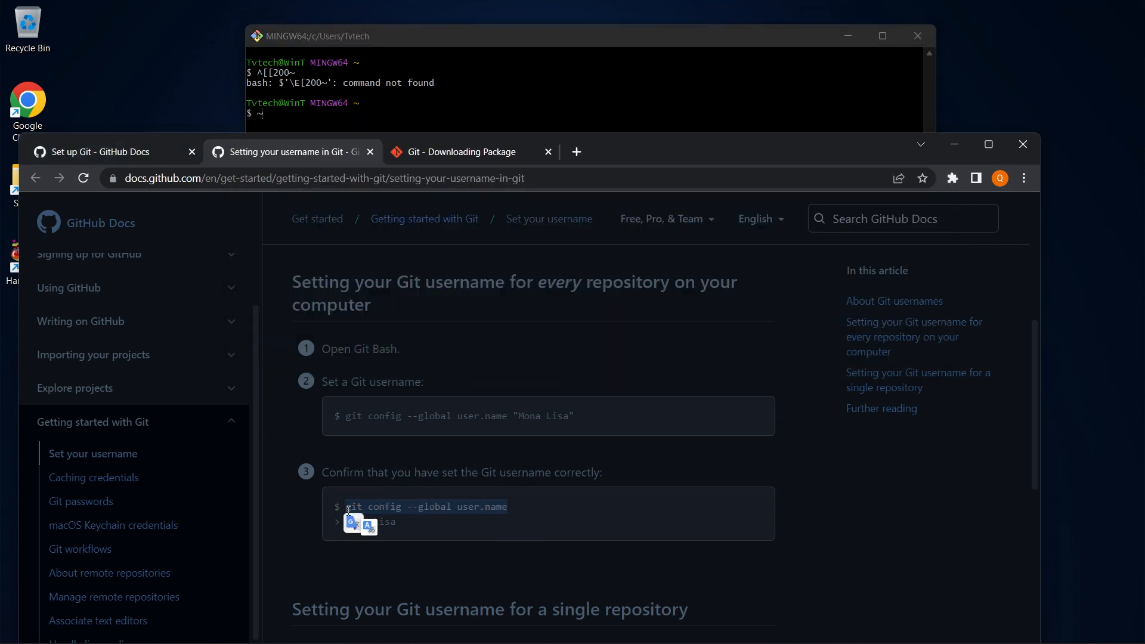
{"action": "left_click", "coordinate": [506, 510]}
{"action": "left_click_drag", "start_coordinate": [467, 511], "coordinate": [346, 511]}
{"action": "key", "text": "ctrl+c"}
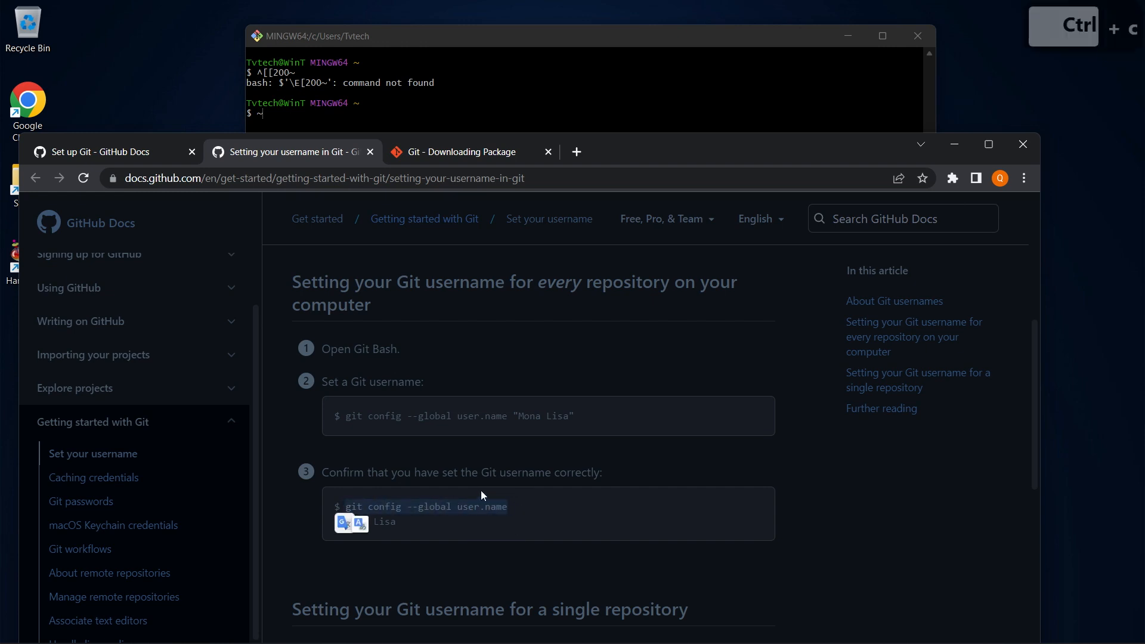
{"action": "left_click", "coordinate": [404, 108]}
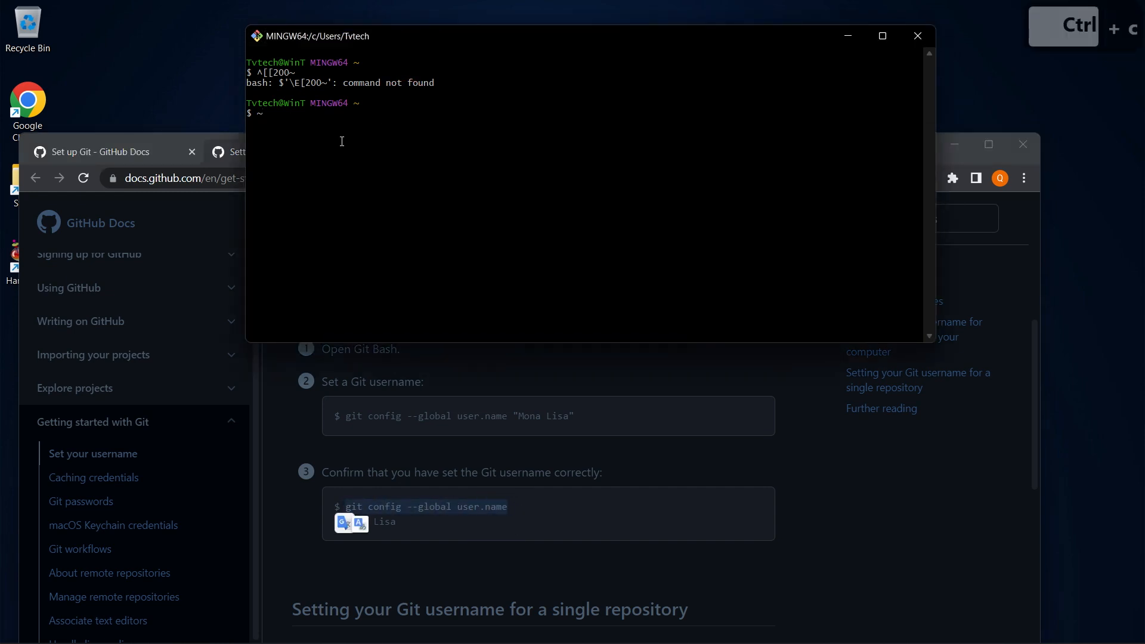
{"action": "key", "text": "ctrl+v"}
{"action": "right_click", "coordinate": [316, 118]}
{"action": "left_click", "coordinate": [335, 148]}
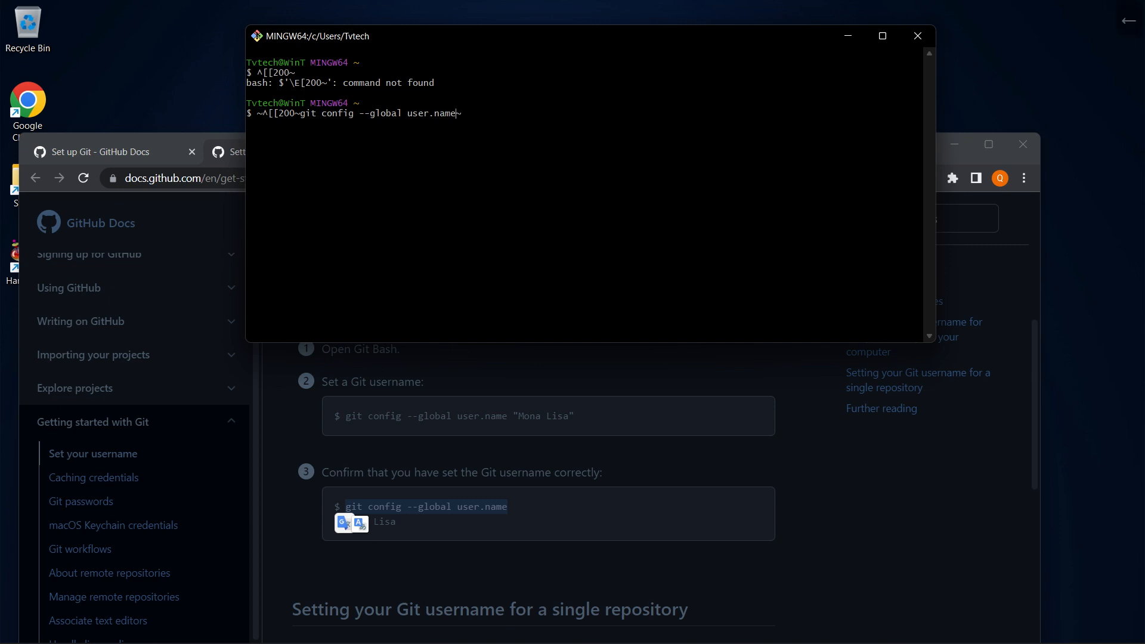
Delete the stray characters around the pasted command and run git config --global user.name
{"action": "key", "text": "Left"}
{"action": "key", "text": "Left"}
{"action": "key", "text": "Left"}
{"action": "key", "text": "Left"}
{"action": "key", "text": "Left"}
{"action": "key", "text": "Left"}
{"action": "key", "text": "Left"}
{"action": "key", "text": "Left"}
{"action": "key", "text": "Left"}
{"action": "key", "text": "Left"}
{"action": "key", "text": "Left"}
{"action": "key", "text": "Left"}
{"action": "key", "text": "Left"}
{"action": "key", "text": "Left"}
{"action": "key", "text": "Left"}
{"action": "key", "text": "Left"}
{"action": "key", "text": "Left"}
{"action": "key", "text": "Left"}
{"action": "key", "text": "Left"}
{"action": "key", "text": "Left"}
{"action": "key", "text": "BackSpace"}
{"action": "key", "text": "BackSpace"}
{"action": "key", "text": "BackSpace"}
{"action": "key", "text": "BackSpace"}
{"action": "key", "text": "BackSpace"}
{"action": "key", "text": "BackSpace"}
{"action": "key", "text": "BackSpace"}
{"action": "key", "text": "BackSpace"}
{"action": "key", "text": "BackSpace"}
{"action": "key", "text": "BackSpace"}
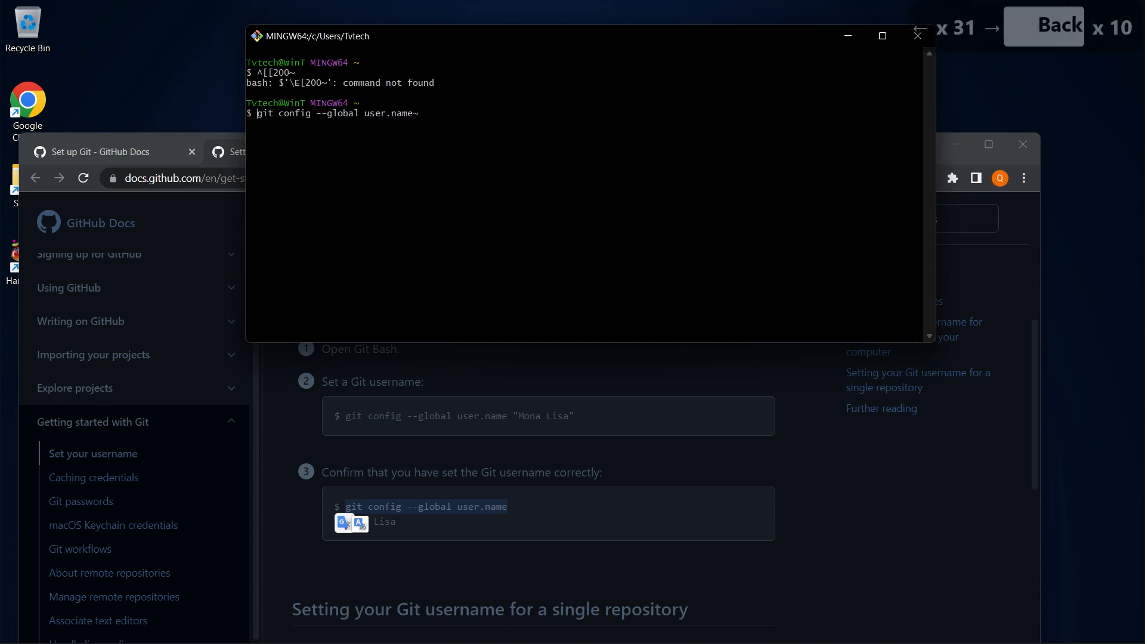
{"action": "key", "text": "Right"}
{"action": "key", "text": "Right"}
{"action": "key", "text": "Right"}
{"action": "key", "text": "Right"}
{"action": "key", "text": "Right"}
{"action": "key", "text": "Right"}
{"action": "key", "text": "Right"}
{"action": "key", "text": "Right"}
{"action": "key", "text": "Right"}
{"action": "key", "text": "Right"}
{"action": "key", "text": "Right"}
{"action": "key", "text": "Right"}
{"action": "key", "text": "Right"}
{"action": "key", "text": "Right"}
{"action": "key", "text": "Right"}
{"action": "key", "text": "Right"}
{"action": "key", "text": "Right"}
{"action": "key", "text": "Right"}
{"action": "key", "text": "Right"}
{"action": "key", "text": "Right"}
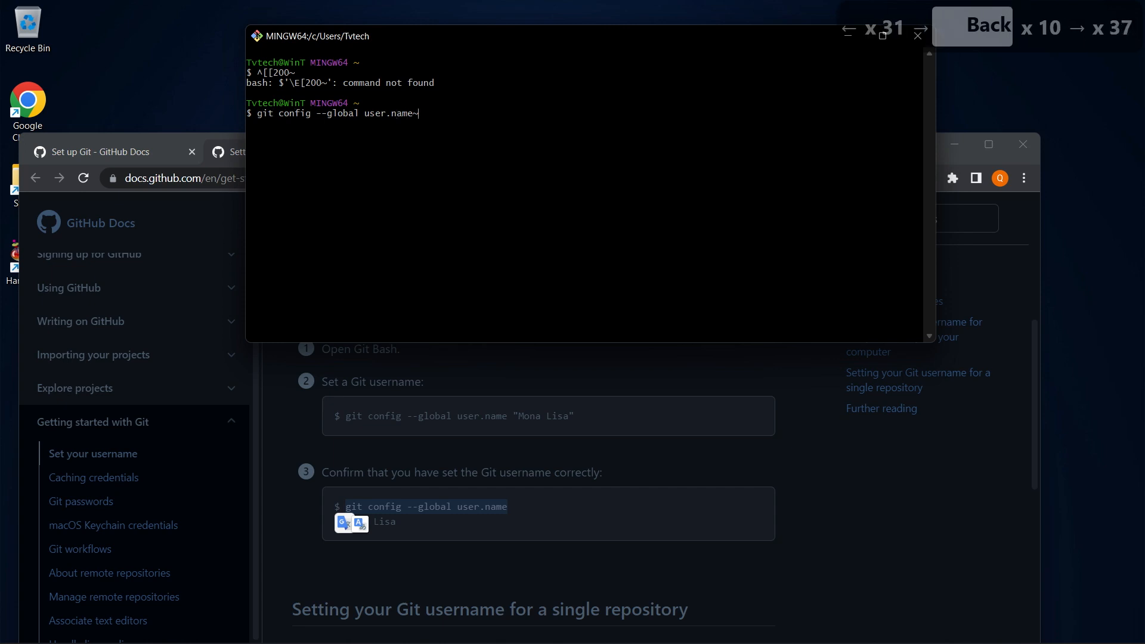
{"action": "key", "text": "Right"}
{"action": "key", "text": "Right"}
{"action": "key", "text": "Right"}
{"action": "key", "text": "Right"}
{"action": "key", "text": "Right"}
{"action": "key", "text": "Right"}
{"action": "key", "text": "Right"}
{"action": "key", "text": "Right"}
{"action": "key", "text": "Right"}
{"action": "key", "text": "Right"}
{"action": "key", "text": "BackSpace"}
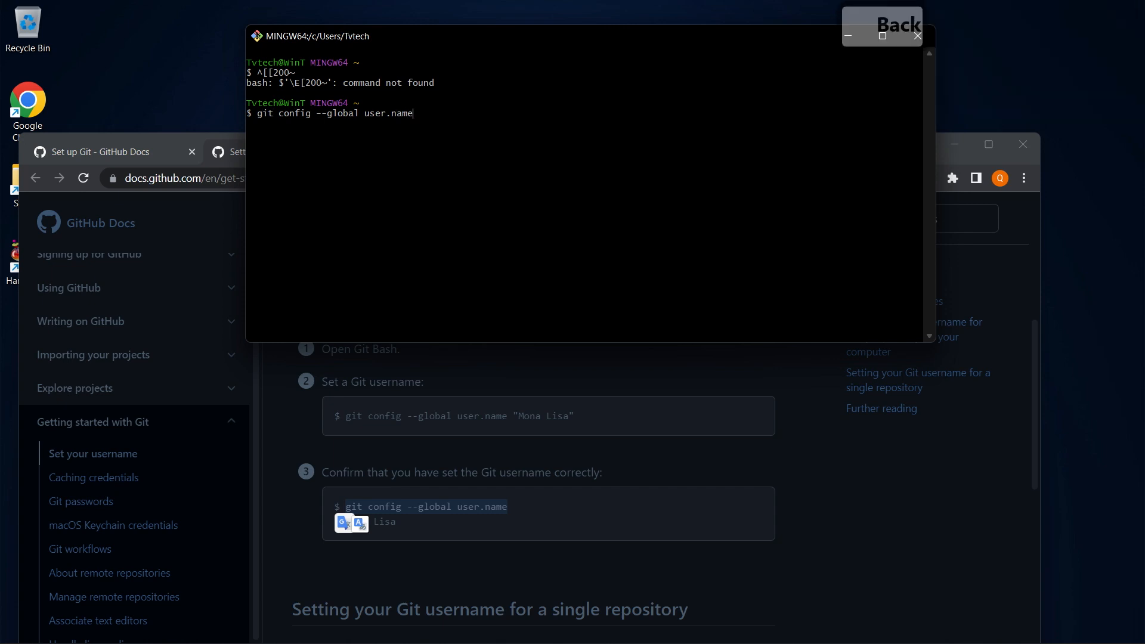
{"action": "key", "text": "Return"}
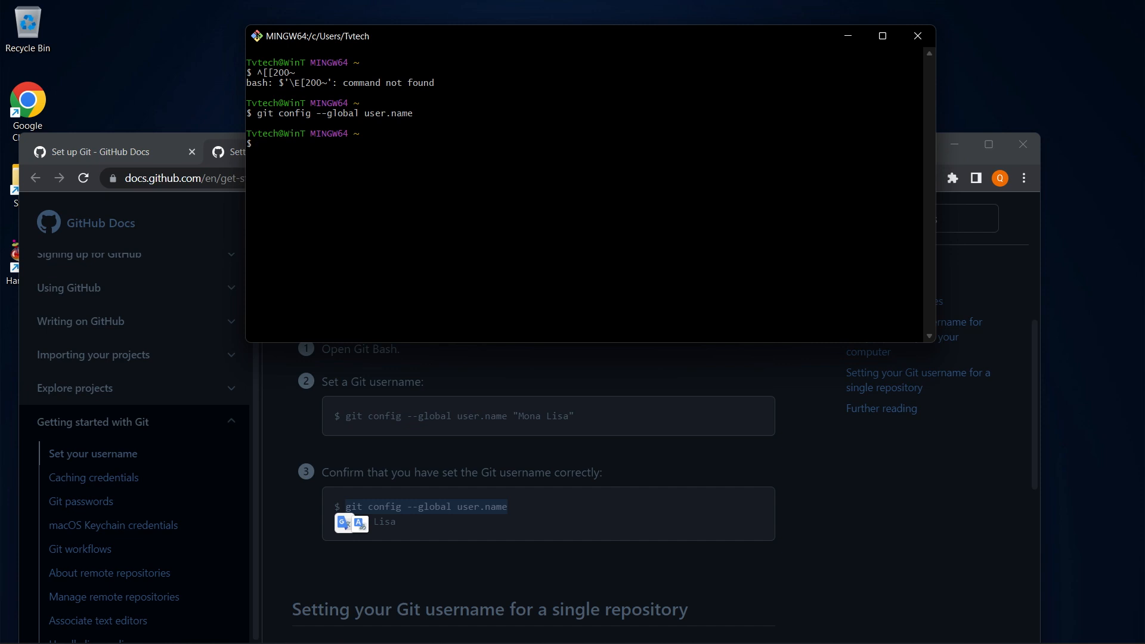
Copy the docs' git config --global user.name "Mona Lisa" command into the Git Bash prompt
{"action": "left_click", "coordinate": [603, 428]}
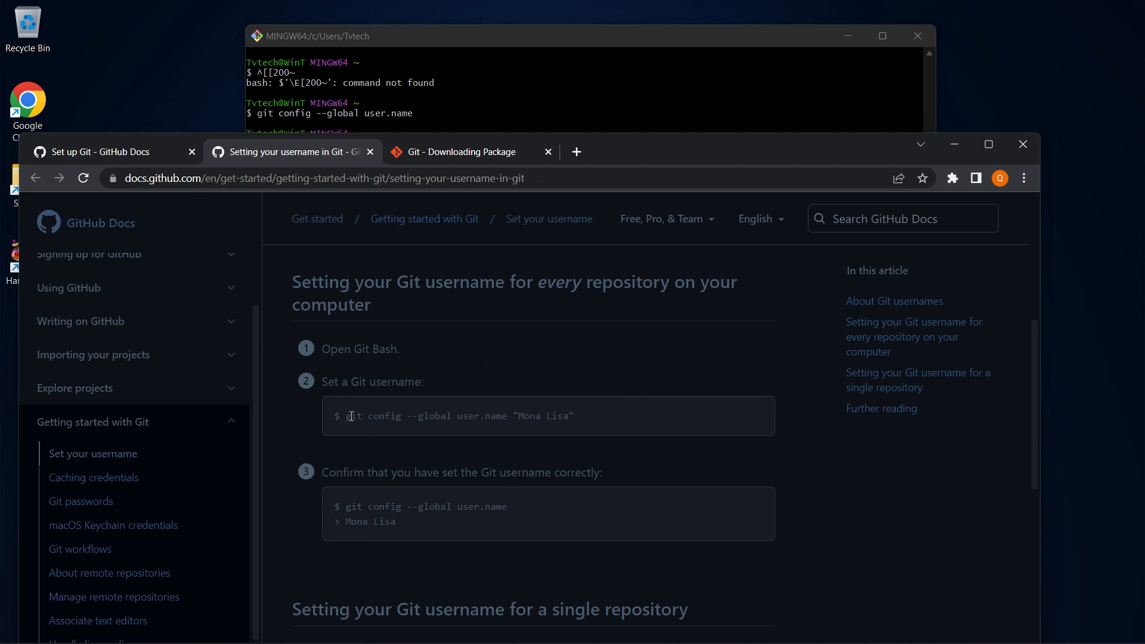
{"action": "left_click_drag", "start_coordinate": [344, 414], "coordinate": [503, 412]}
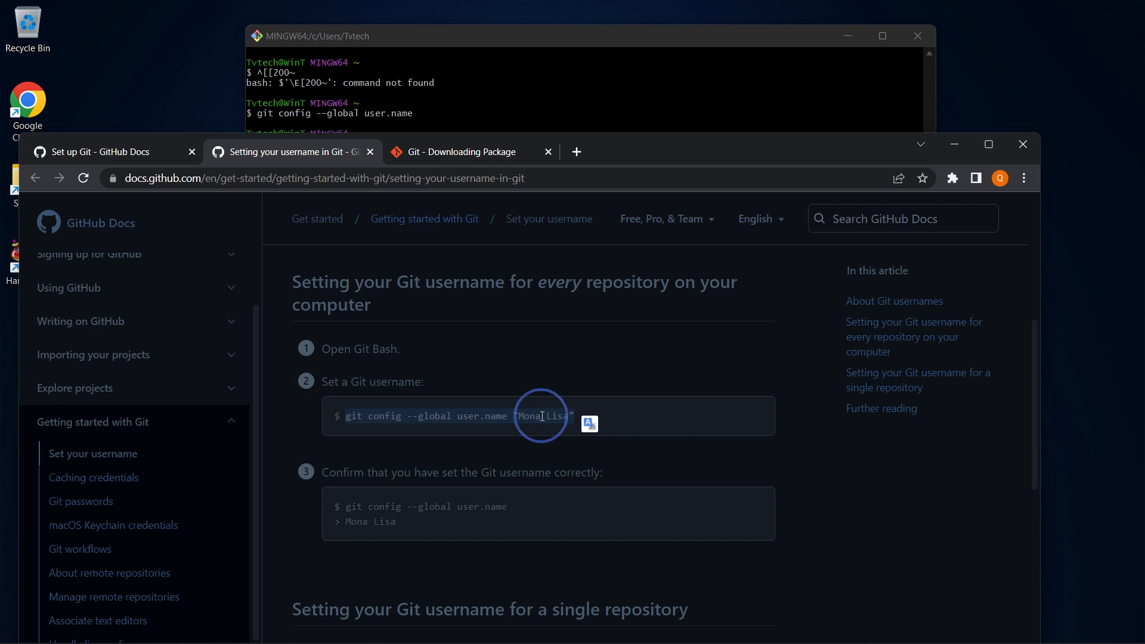
{"action": "right_click", "coordinate": [558, 425]}
{"action": "left_click", "coordinate": [558, 426]}
{"action": "left_click", "coordinate": [501, 97]}
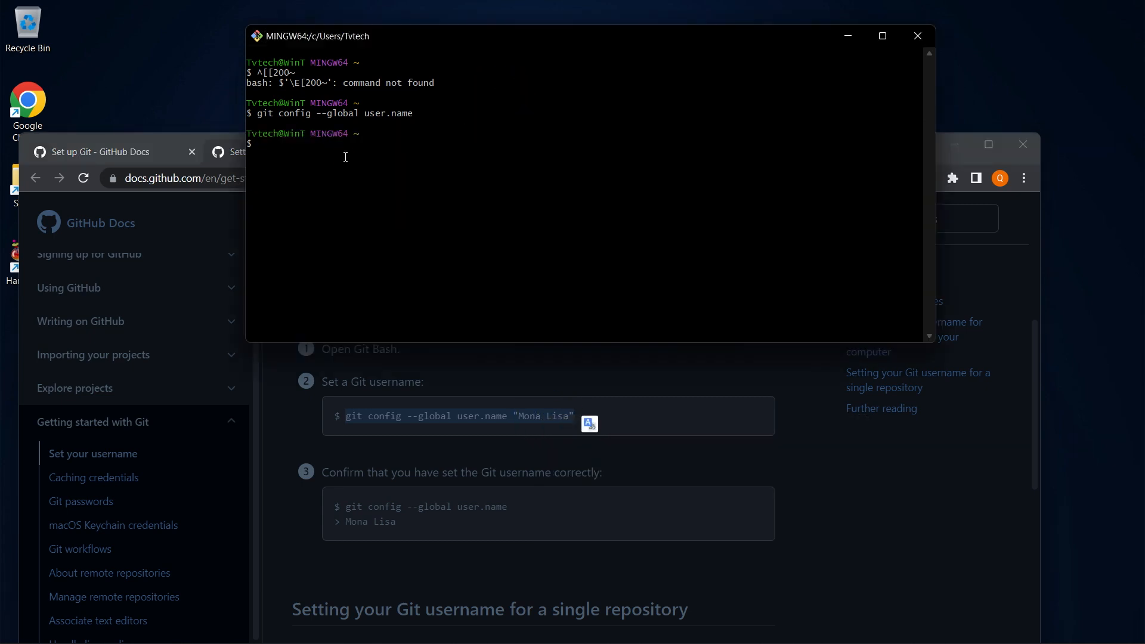
{"action": "right_click", "coordinate": [289, 152]}
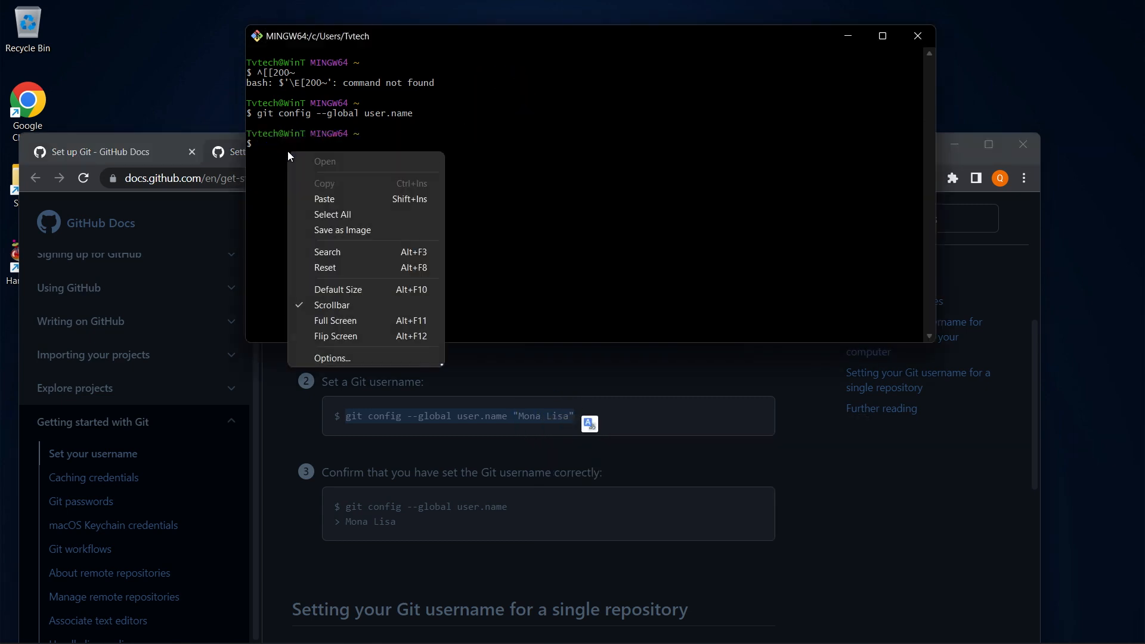
{"action": "left_click", "coordinate": [327, 196]}
Replace Mona Lisa with your own name, run it, then rerun git config --global user.name to confirm
{"action": "left_click_drag", "start_coordinate": [490, 149], "coordinate": [566, 178]}
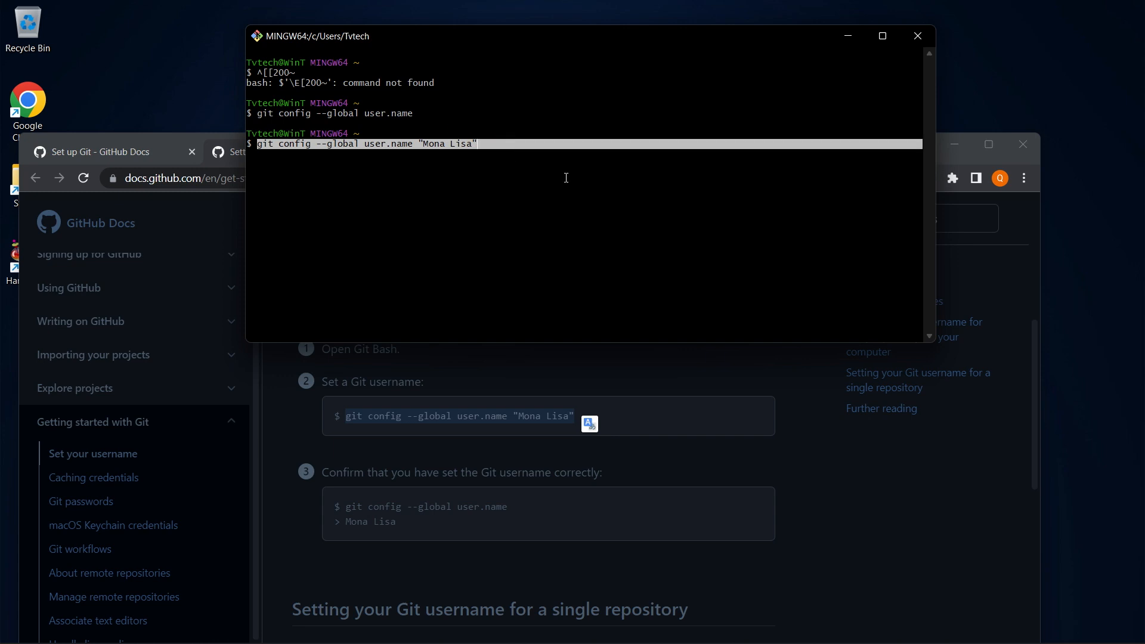
{"action": "key", "text": "Left"}
{"action": "key", "text": "Left"}
{"action": "key", "text": "Right"}
{"action": "key", "text": "BackSpace"}
{"action": "key", "text": "BackSpace"}
{"action": "key", "text": "BackSpace"}
{"action": "key", "text": "BackSpace"}
{"action": "key", "text": "BackSpace"}
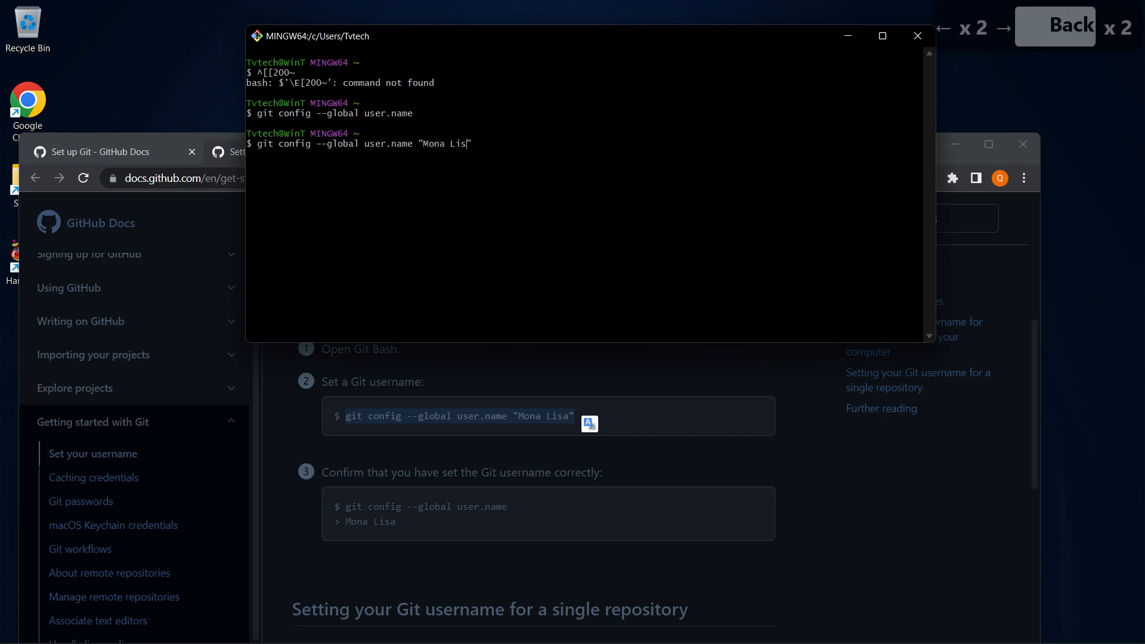
{"action": "key", "text": "BackSpace"}
{"action": "key", "text": "BackSpace"}
{"action": "key", "text": "BackSpace"}
{"action": "key", "text": "BackSpace"}
{"action": "key", "text": "ctrl+9"}
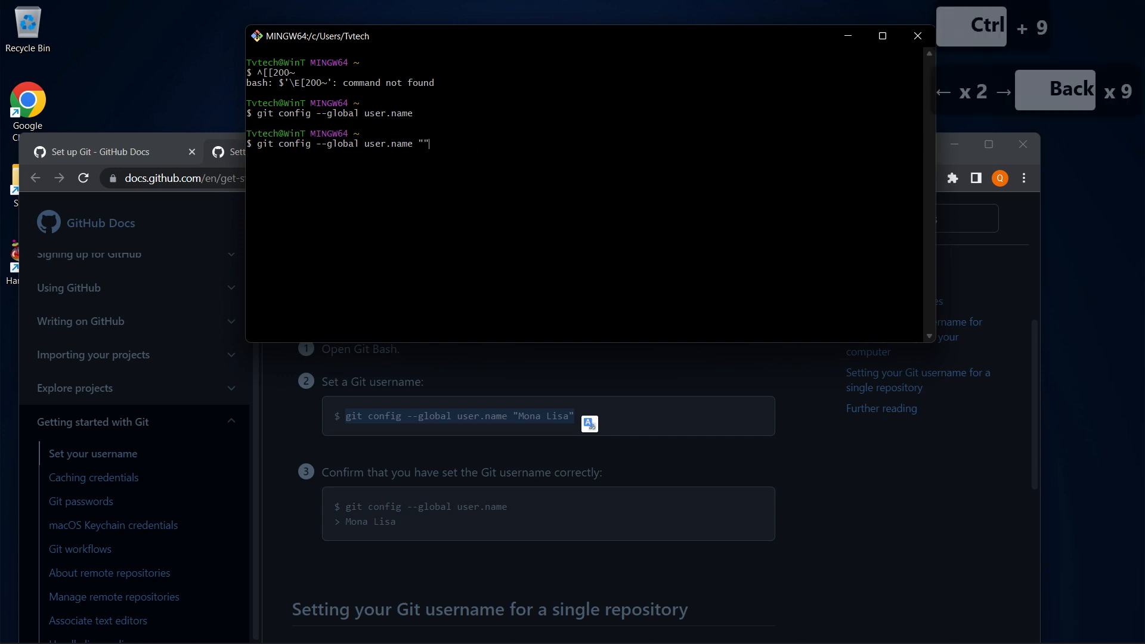
{"action": "type", "text": "Tv"}
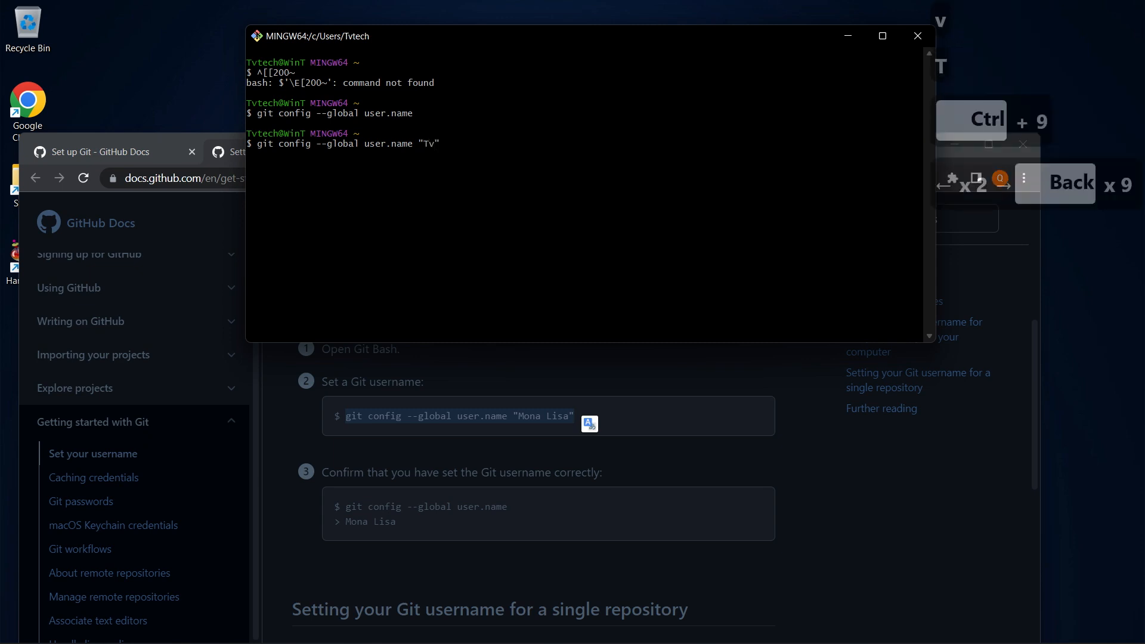
{"action": "type", "text": "tech"}
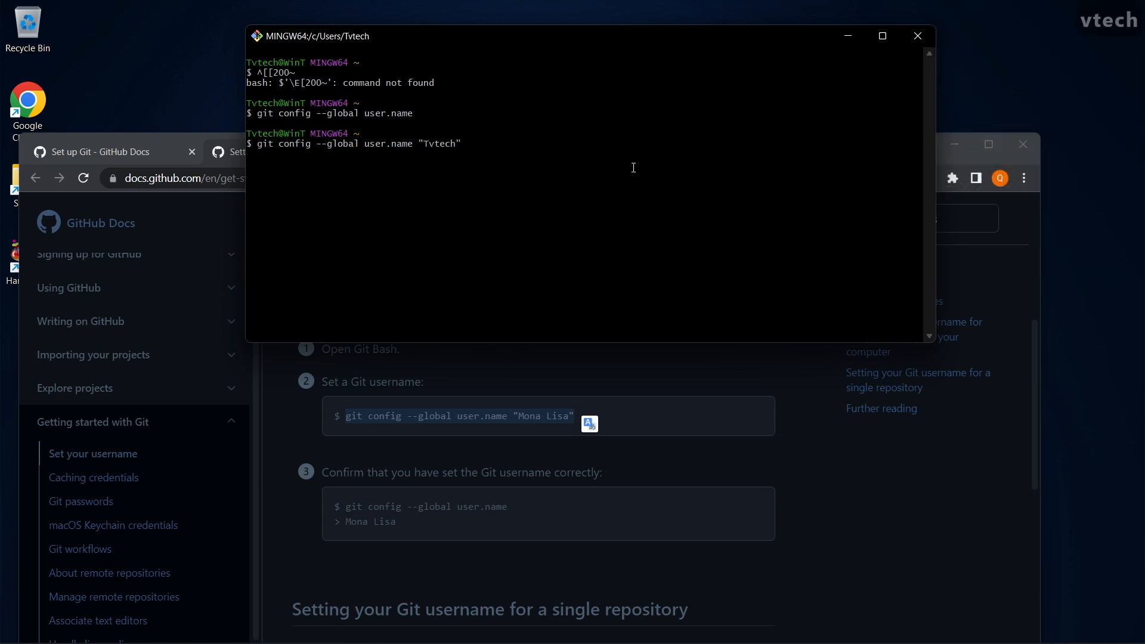
{"action": "left_click_drag", "start_coordinate": [638, 41], "coordinate": [662, 33]}
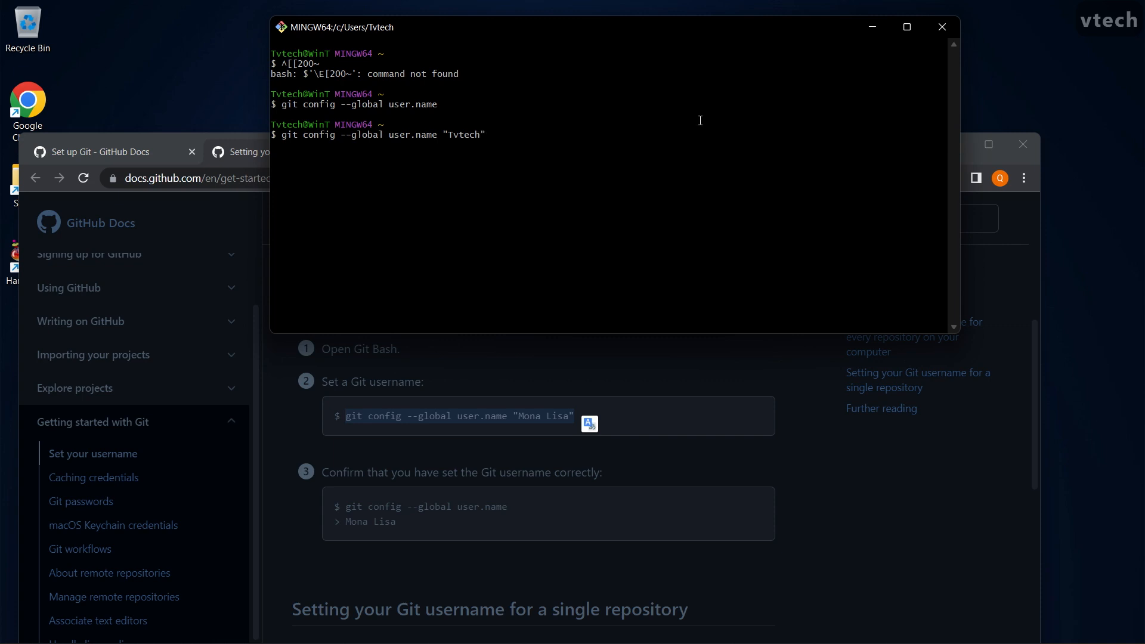
{"action": "key", "text": "Return"}
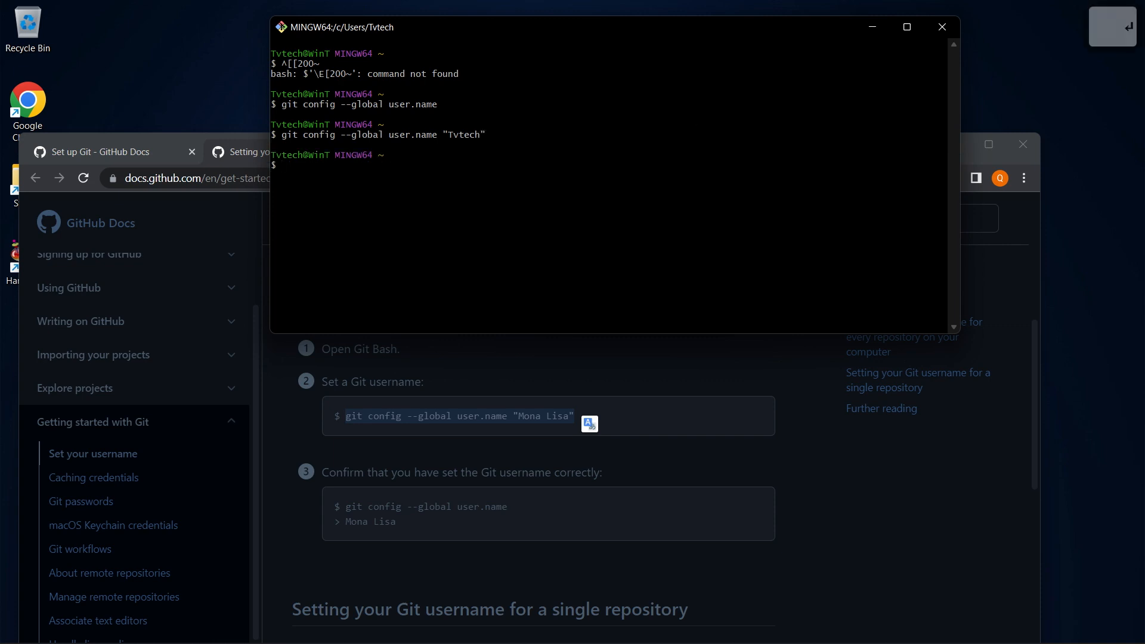
{"action": "key", "text": "Up"}
{"action": "key", "text": "Up"}
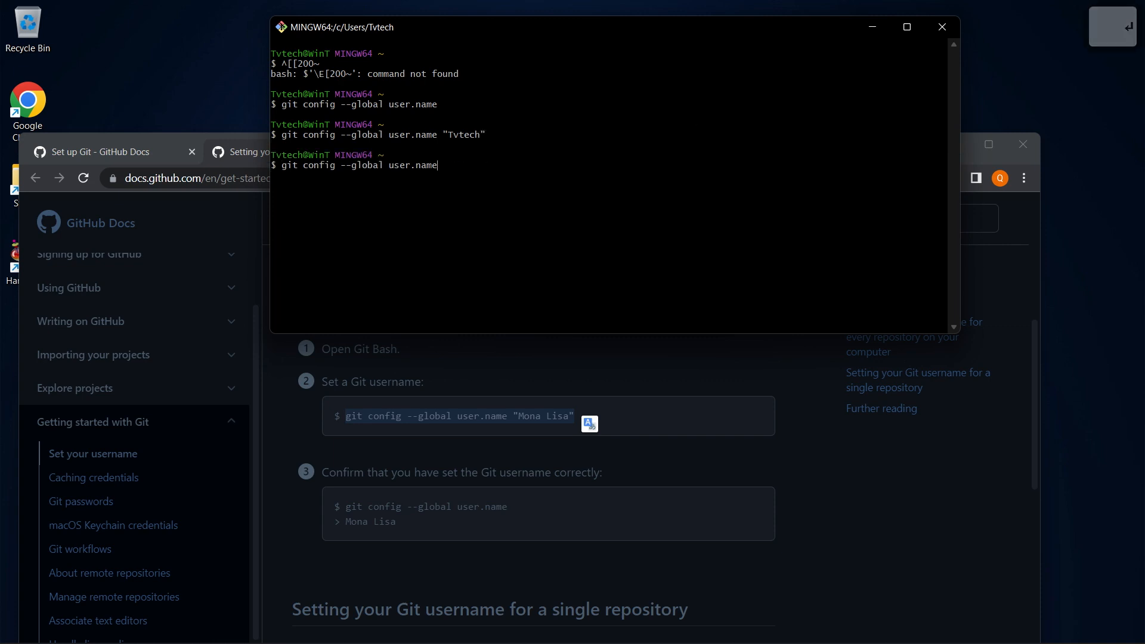
{"action": "key", "text": "Return"}
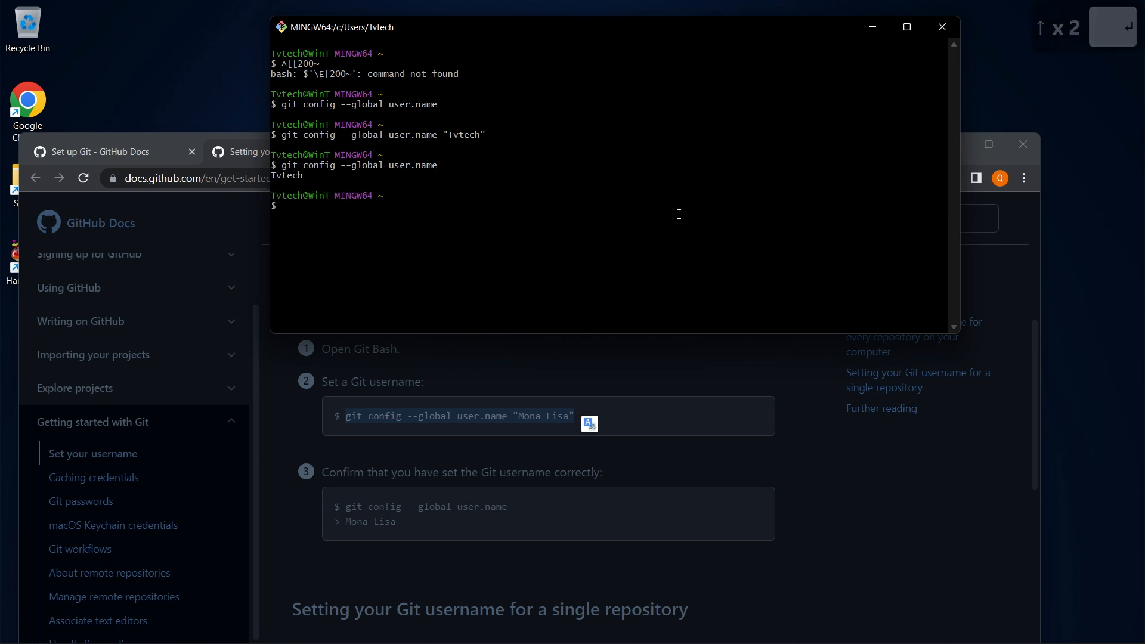
{"action": "left_click", "coordinate": [512, 522]}
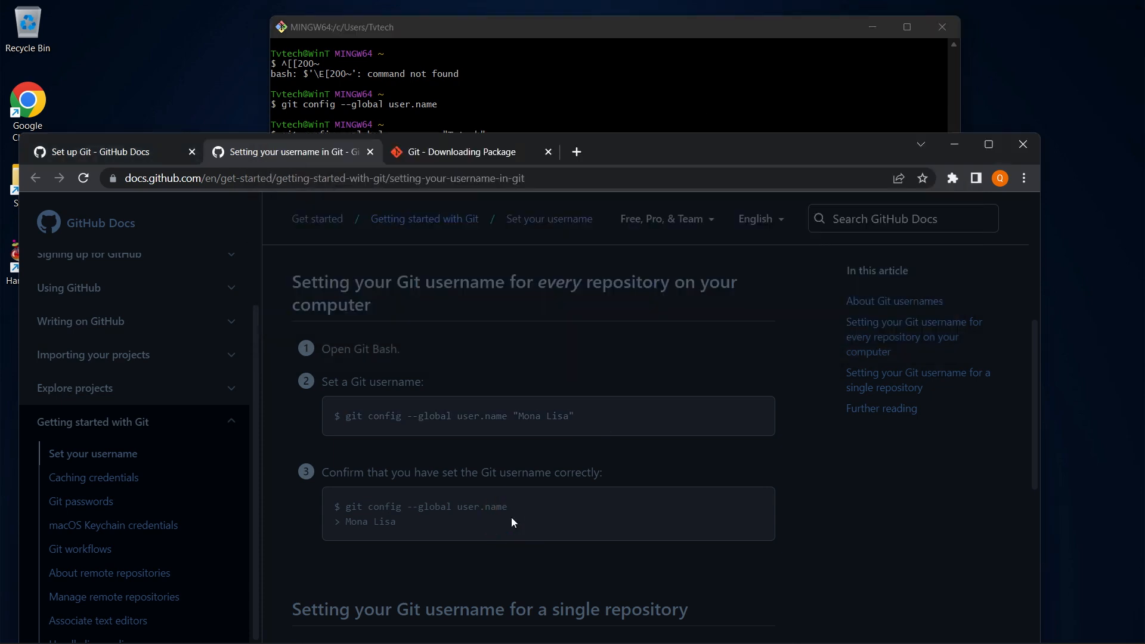
Close the username article and open 'Setting your commit email address' in a new tab
{"action": "scroll", "coordinate": [511, 522], "scroll_direction": "down", "scroll_amount": 3}
{"action": "scroll", "coordinate": [511, 519], "scroll_direction": "up", "scroll_amount": 3}
{"action": "left_click", "coordinate": [370, 151]}
{"action": "scroll", "coordinate": [418, 346], "scroll_direction": "down", "scroll_amount": 1}
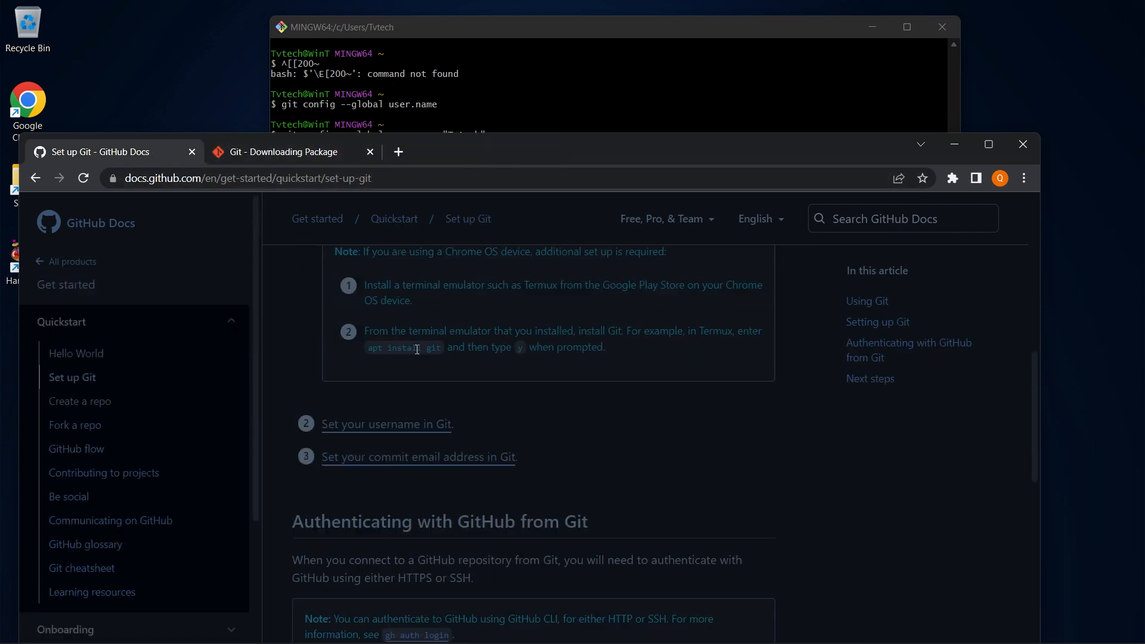
{"action": "left_click", "coordinate": [391, 458], "text": "ctrl"}
{"action": "left_click", "coordinate": [295, 160]}
Scroll the commit email article to the every-repository git config --global user.email section
{"action": "left_click_drag", "start_coordinate": [608, 153], "coordinate": [624, 65]}
{"action": "left_click_drag", "start_coordinate": [532, 25], "coordinate": [882, 21]}
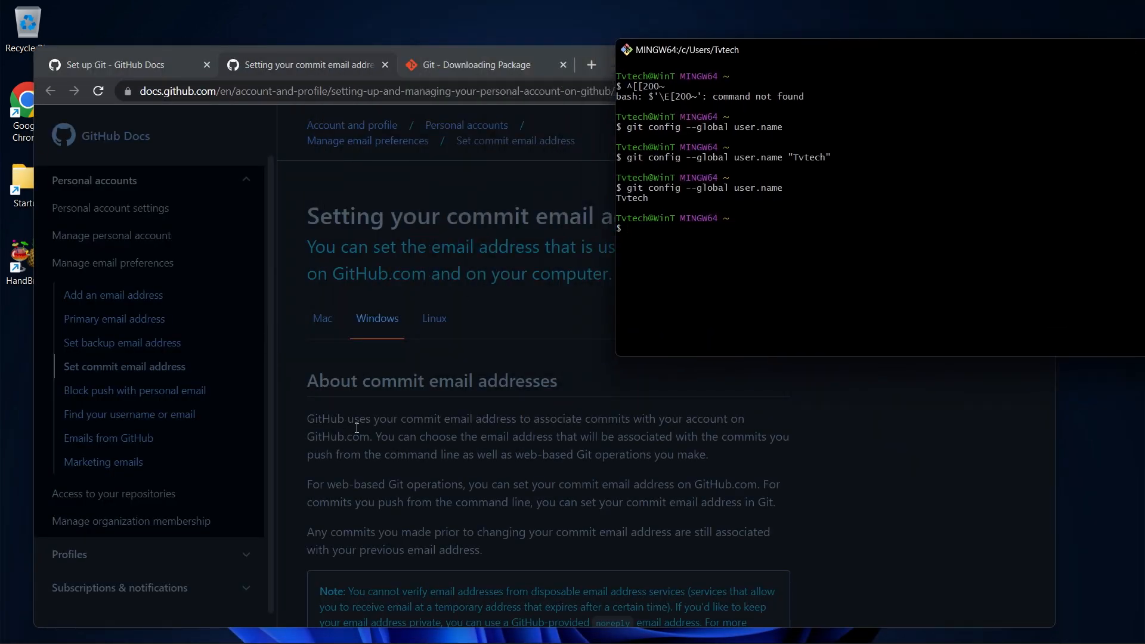
{"action": "left_click", "coordinate": [401, 366]}
{"action": "scroll", "coordinate": [399, 442], "scroll_direction": "down", "scroll_amount": 4}
{"action": "scroll", "coordinate": [400, 442], "scroll_direction": "down", "scroll_amount": 10}
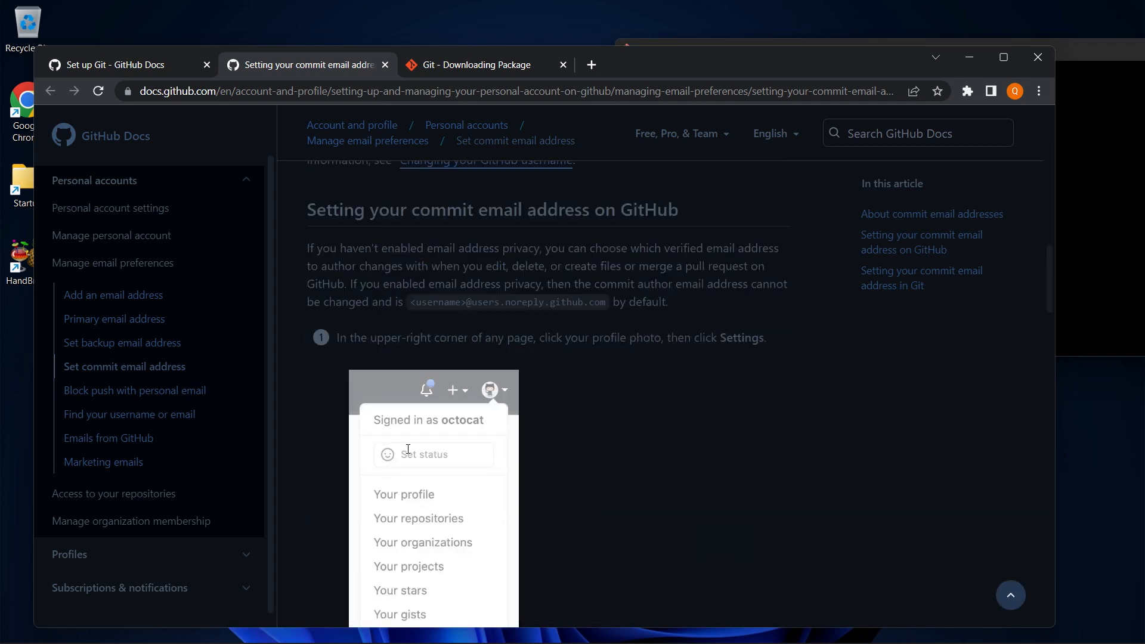
{"action": "scroll", "coordinate": [402, 442], "scroll_direction": "down", "scroll_amount": 15}
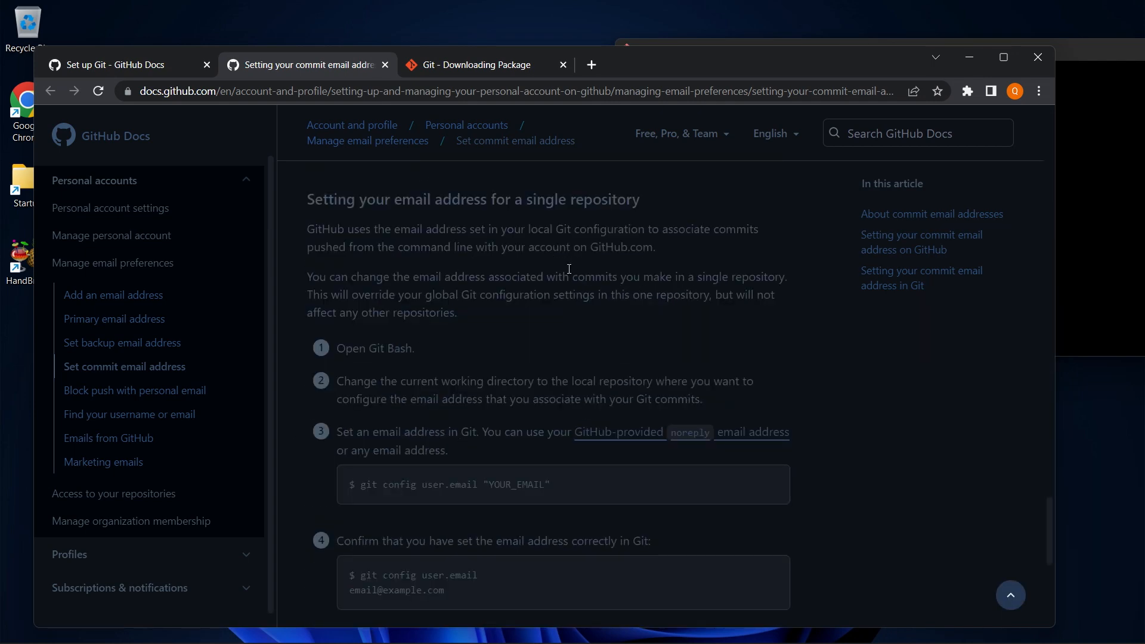
{"action": "scroll", "coordinate": [569, 269], "scroll_direction": "up", "scroll_amount": 6}
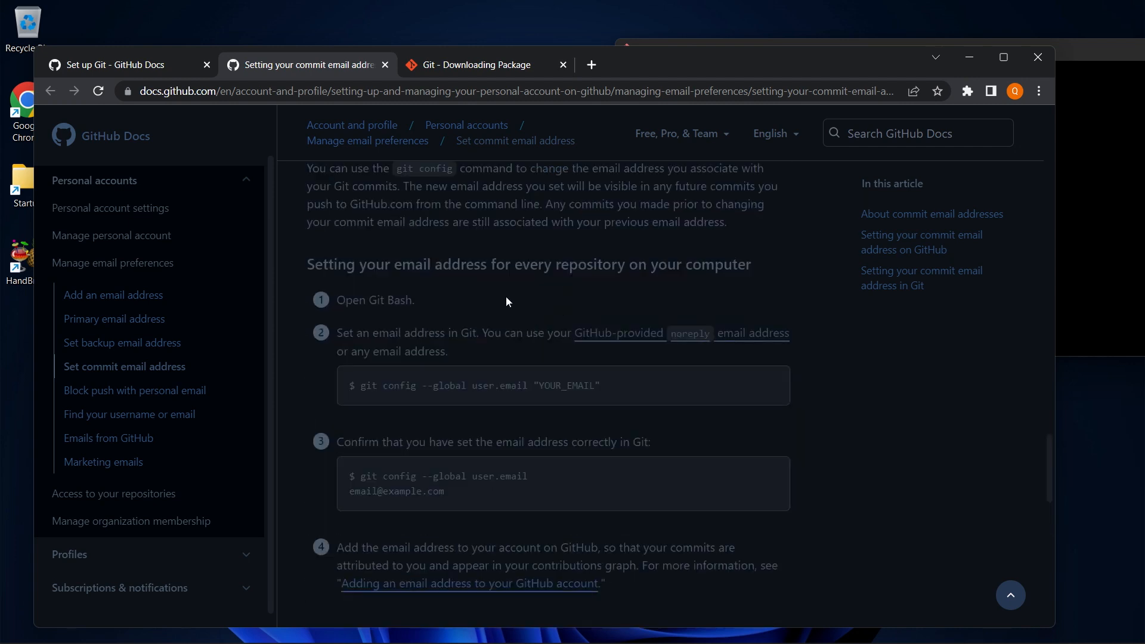
{"action": "left_click_drag", "start_coordinate": [690, 63], "coordinate": [621, 38]}
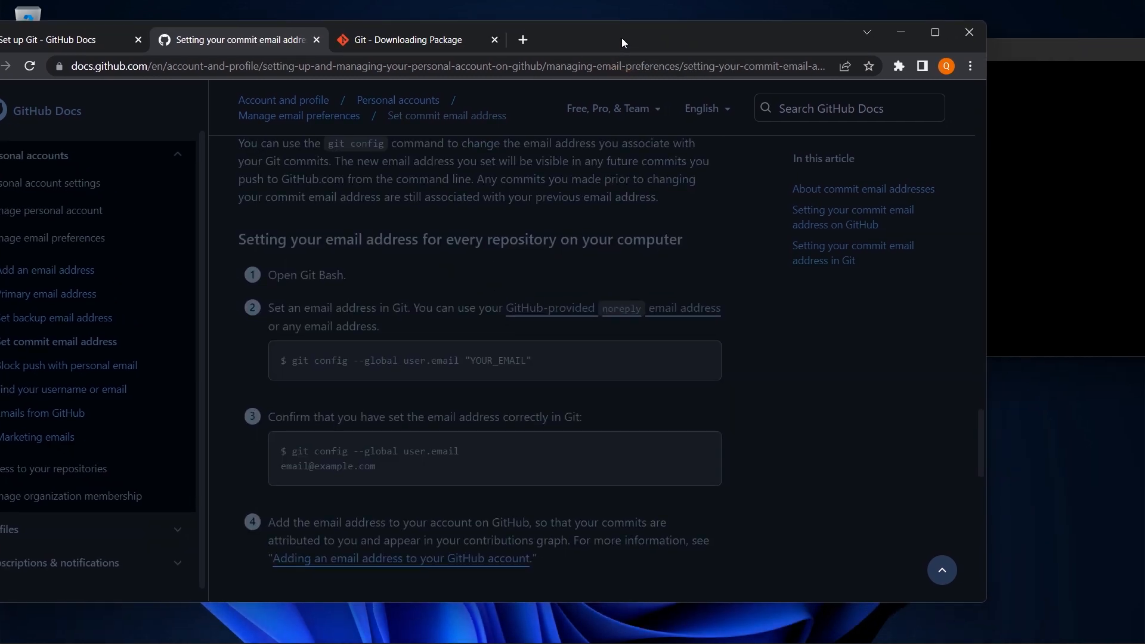
{"action": "scroll", "coordinate": [409, 344], "scroll_direction": "down", "scroll_amount": 1}
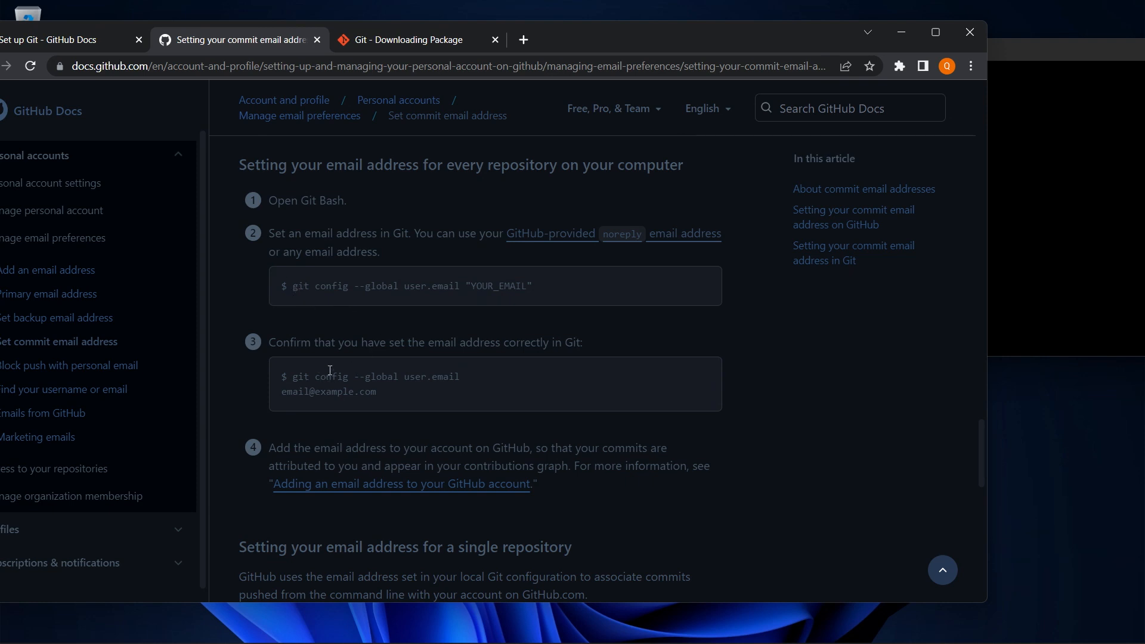
Run the docs' git config --global user.email check in Git Bash, which prints nothing
{"action": "left_click_drag", "start_coordinate": [461, 378], "coordinate": [291, 381]}
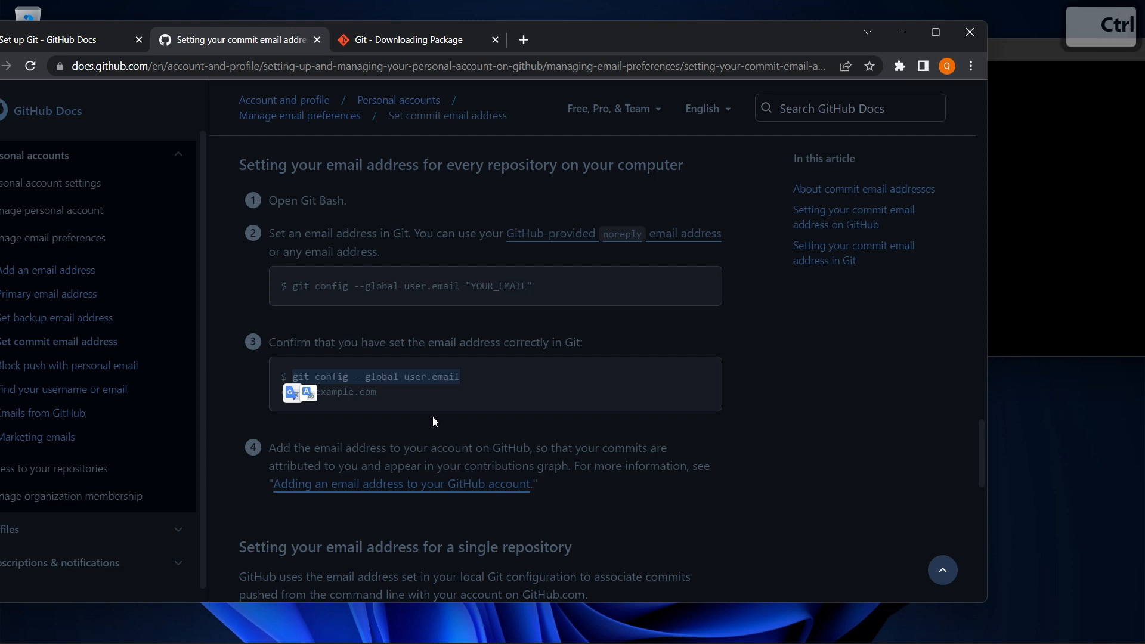
{"action": "key", "text": "ctrl+c"}
{"action": "left_click", "coordinate": [1030, 216]}
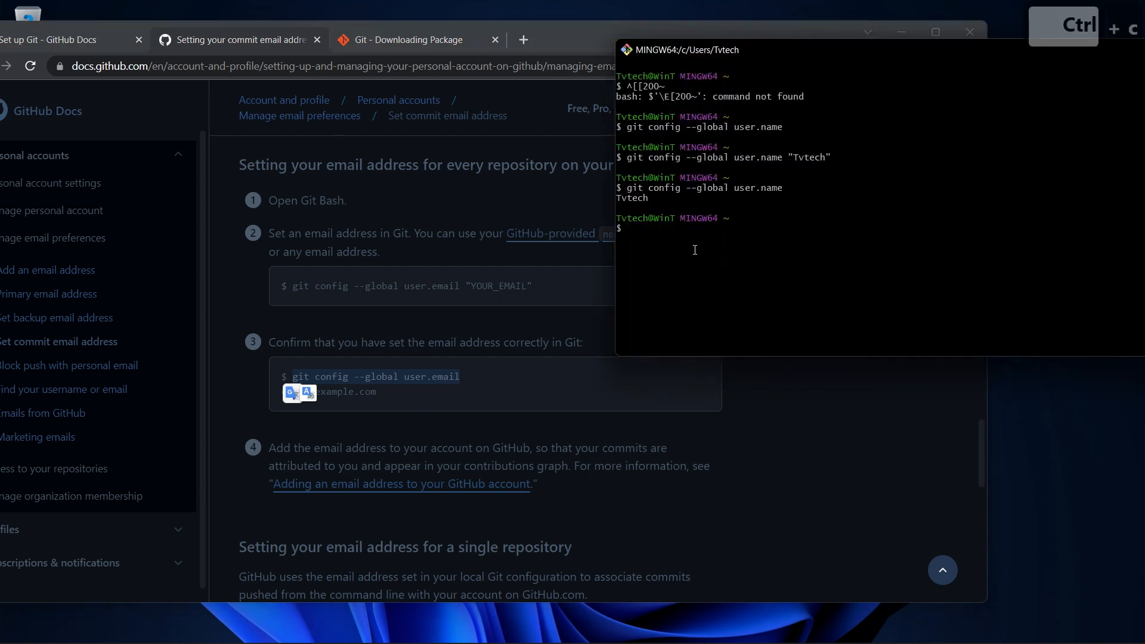
{"action": "right_click", "coordinate": [651, 231]}
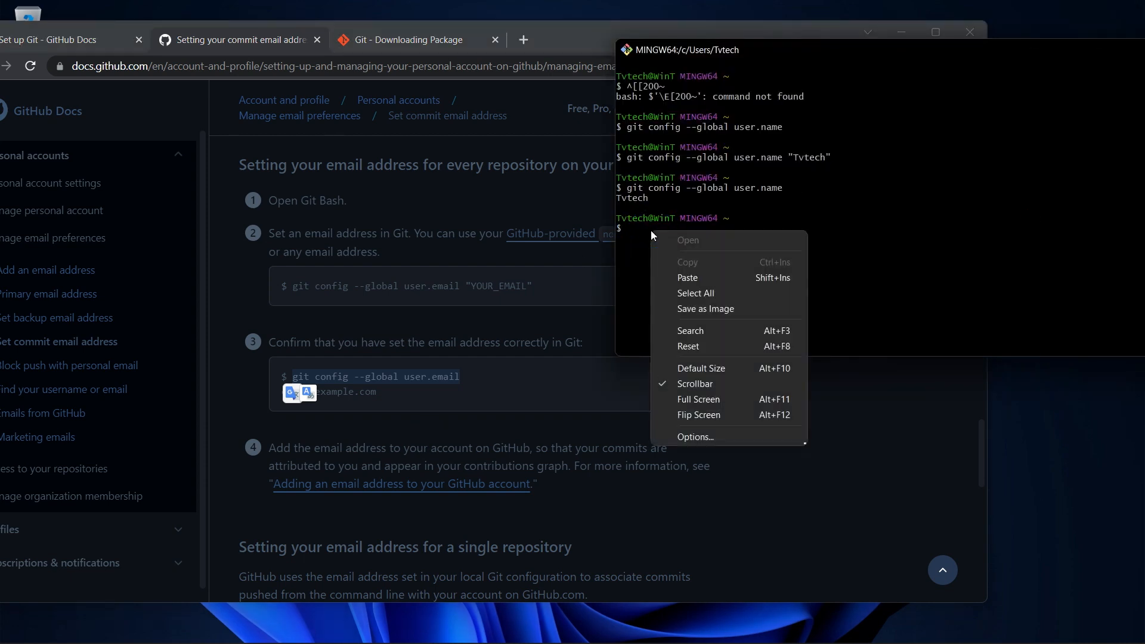
{"action": "left_click", "coordinate": [686, 278]}
{"action": "key", "text": "Left"}
{"action": "key", "text": "Right"}
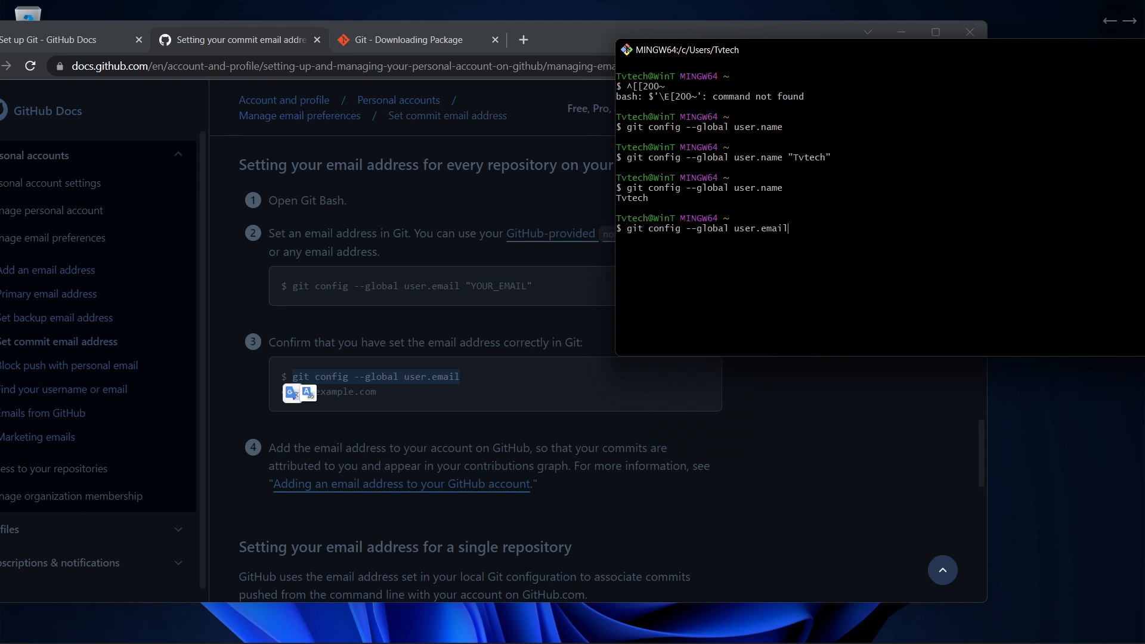
{"action": "key", "text": "Return"}
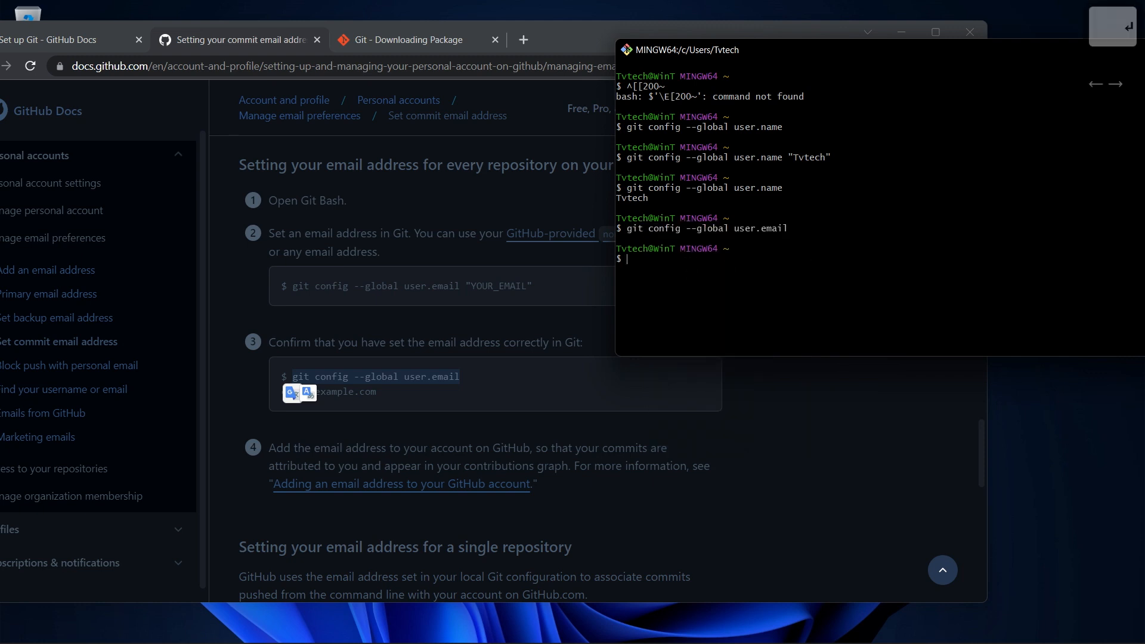
Copy the docs' git config --global user.email "YOUR_EMAIL" command into the Git Bash prompt
{"action": "left_click", "coordinate": [359, 295]}
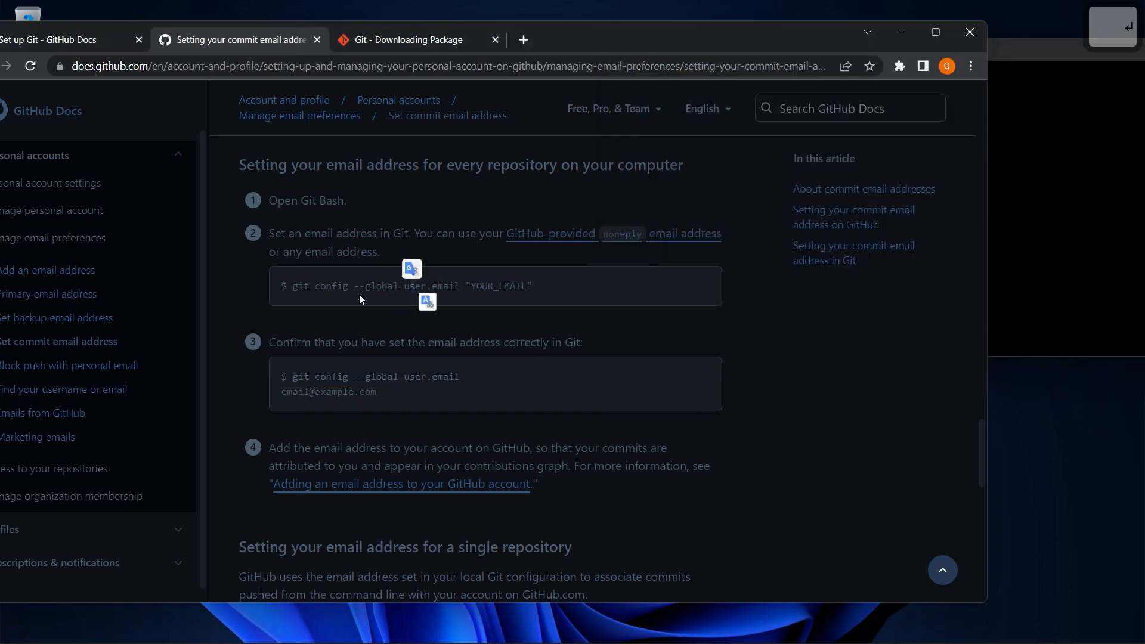
{"action": "left_click_drag", "start_coordinate": [296, 288], "coordinate": [532, 286]}
{"action": "key", "text": "ctrl+c"}
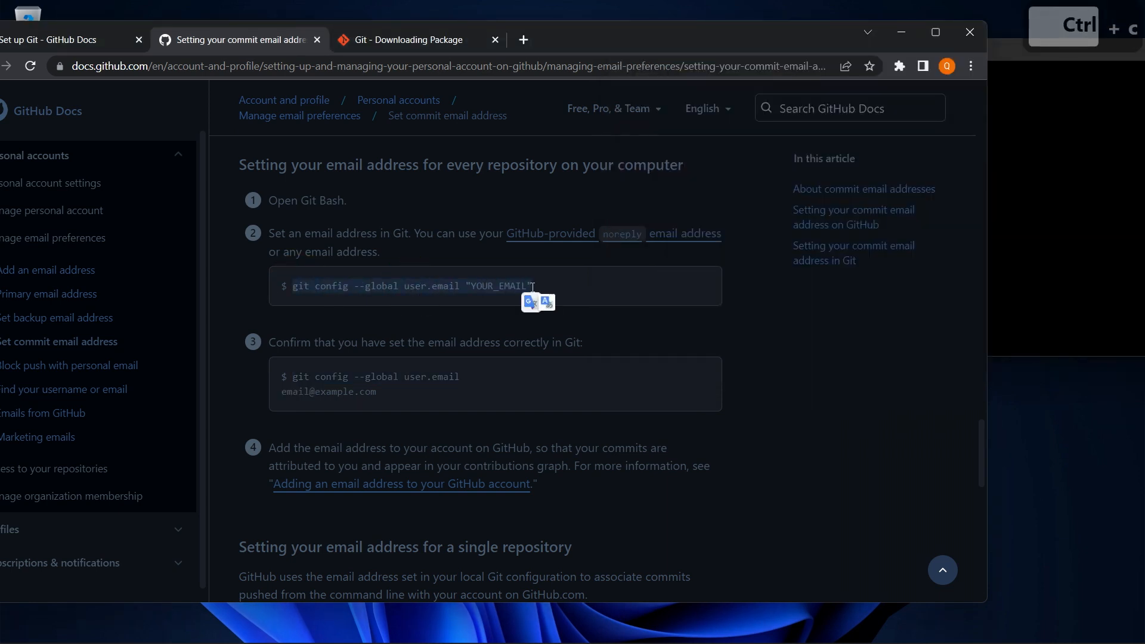
{"action": "left_click", "coordinate": [768, 226]}
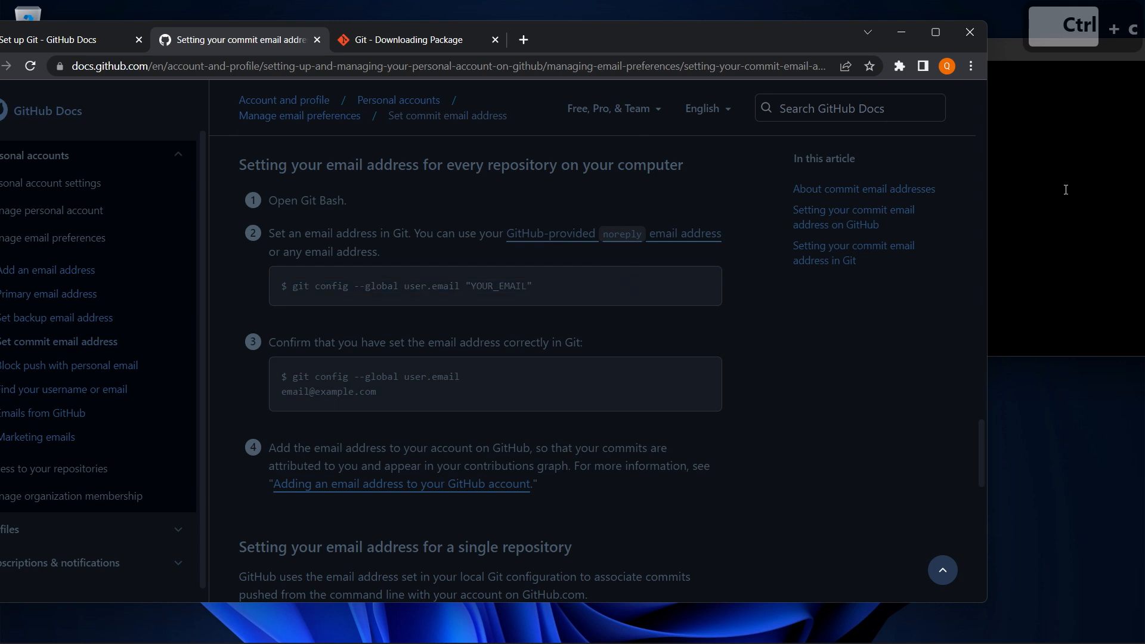
{"action": "left_click", "coordinate": [1065, 187]}
{"action": "right_click", "coordinate": [653, 267]}
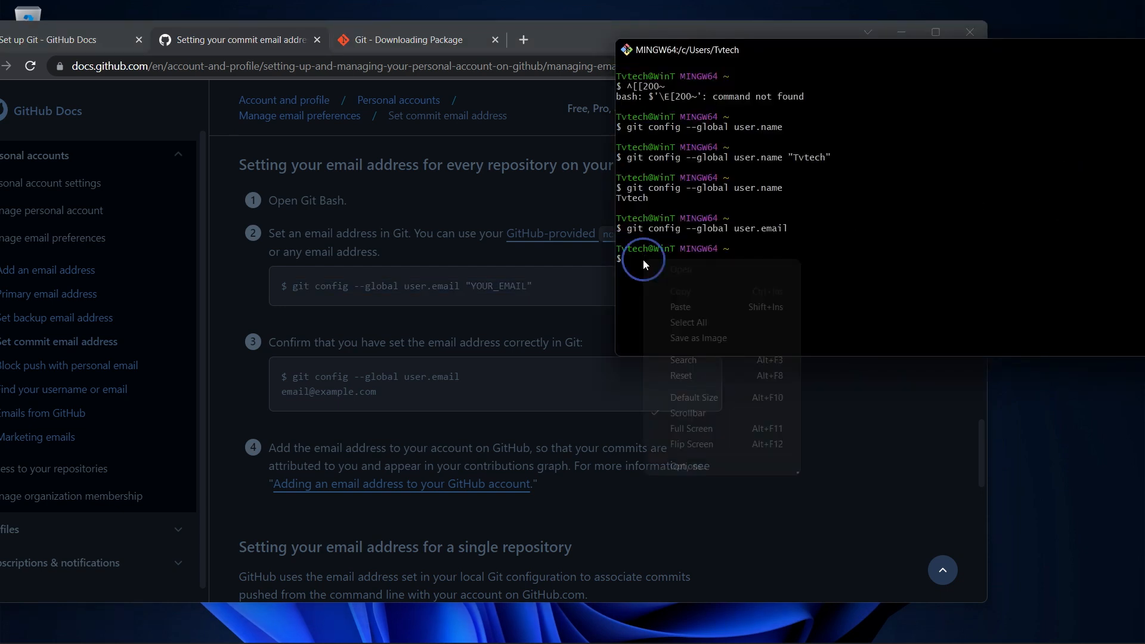
{"action": "left_click", "coordinate": [704, 308]}
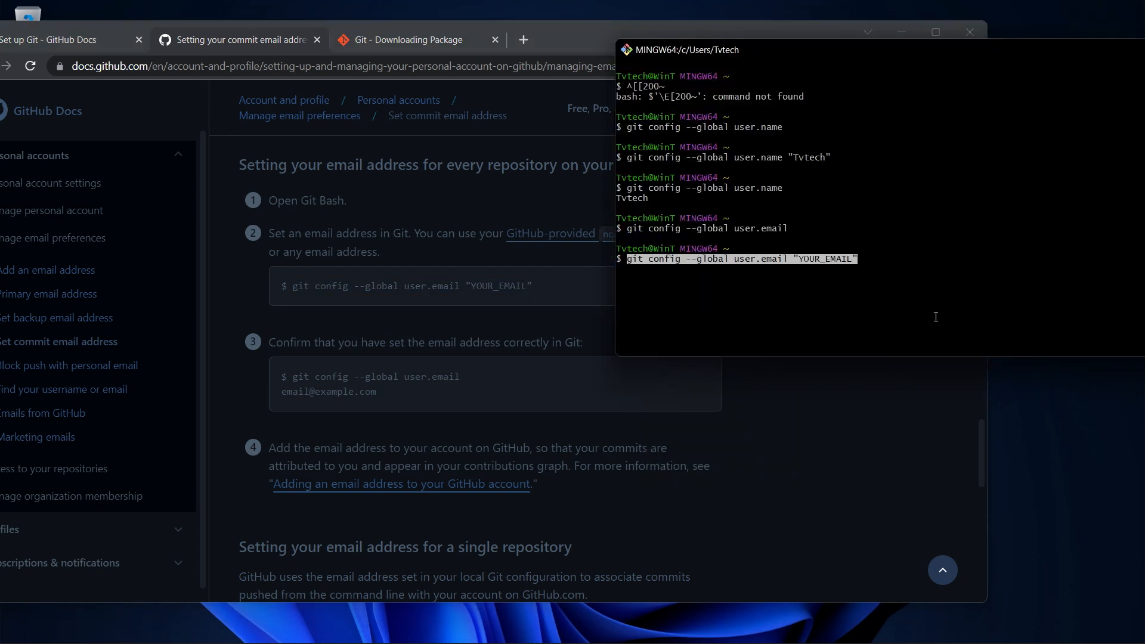
Replace YOUR_EMAIL with your e-mail address, run it, then rerun git config --global user.email to confirm
{"action": "key", "text": "Left"}
{"action": "key", "text": "BackSpace"}
{"action": "key", "text": "BackSpace"}
{"action": "key", "text": "BackSpace"}
{"action": "key", "text": "BackSpace"}
{"action": "key", "text": "BackSpace"}
{"action": "key", "text": "BackSpace"}
{"action": "key", "text": "BackSpace"}
{"action": "key", "text": "BackSpace"}
{"action": "key", "text": "BackSpace"}
{"action": "key", "text": "BackSpace"}
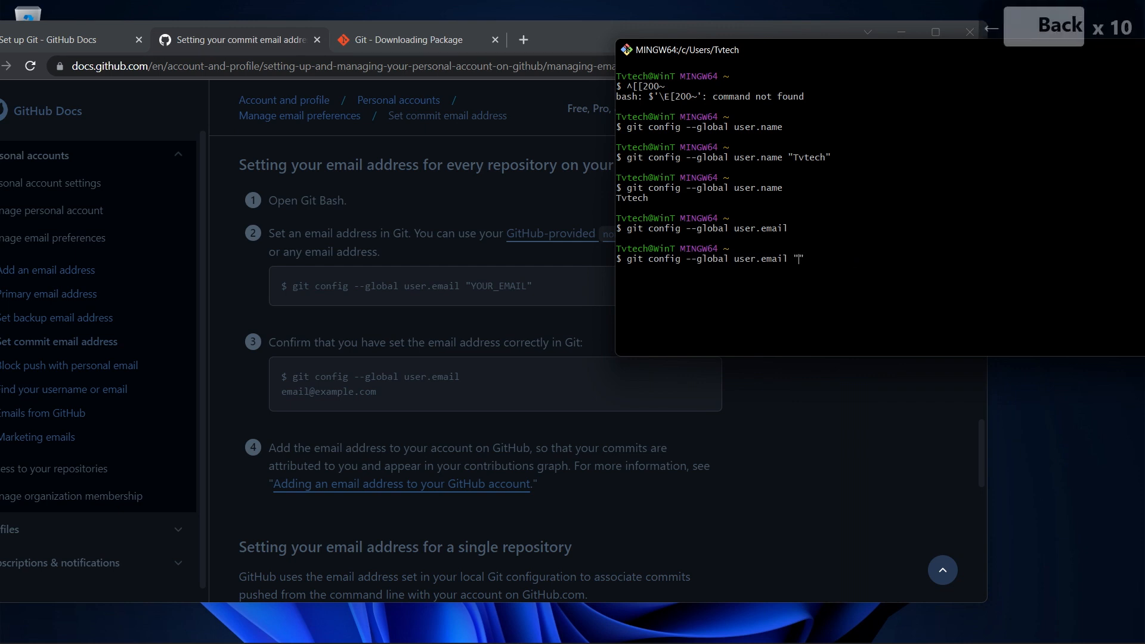
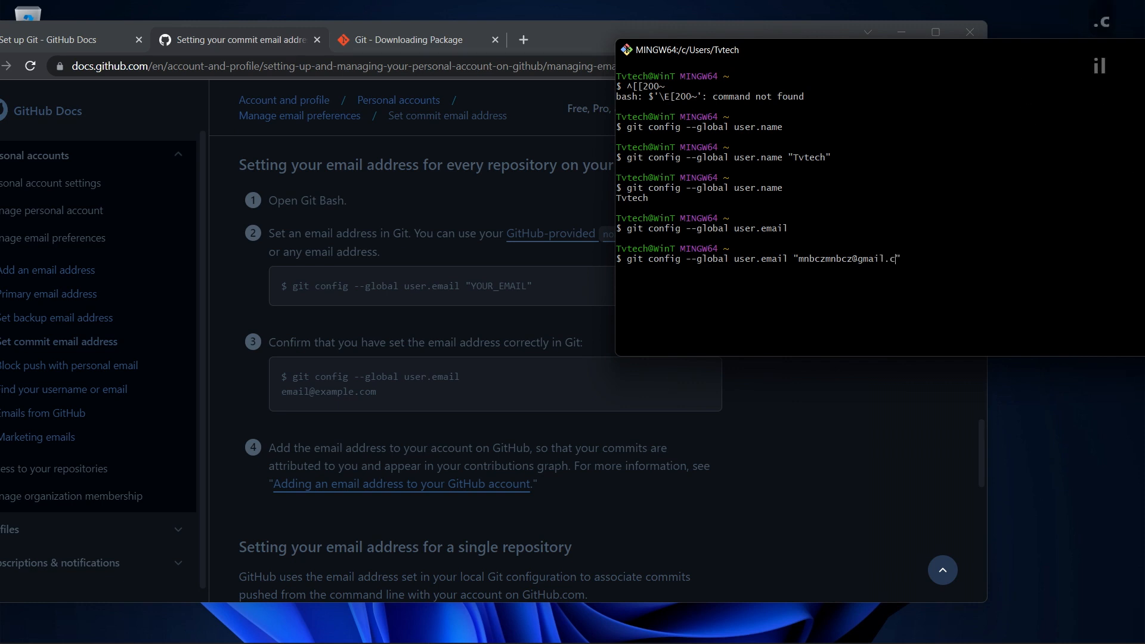
{"action": "key", "text": "Right"}
{"action": "key", "text": "Return"}
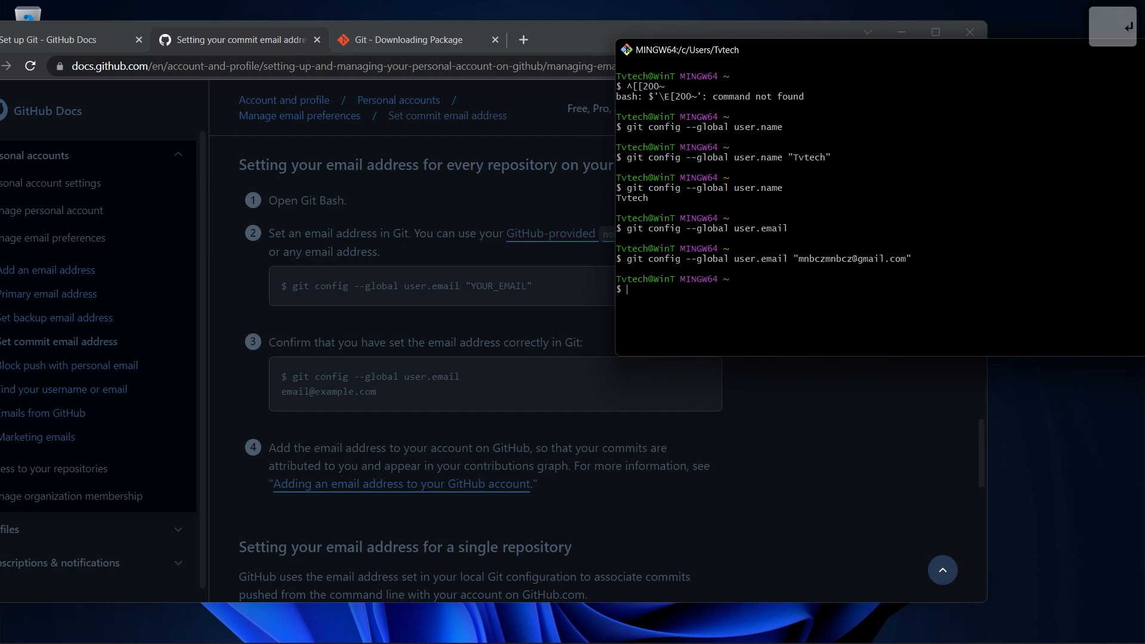
{"action": "key", "text": "Up"}
{"action": "key", "text": "BackSpace"}
{"action": "key", "text": "BackSpace"}
{"action": "key", "text": "BackSpace"}
{"action": "key", "text": "BackSpace"}
{"action": "key", "text": "BackSpace"}
{"action": "key", "text": "BackSpace"}
{"action": "key", "text": "BackSpace"}
{"action": "key", "text": "BackSpace"}
{"action": "key", "text": "BackSpace"}
{"action": "key", "text": "BackSpace"}
{"action": "key", "text": "BackSpace"}
{"action": "key", "text": "BackSpace"}
{"action": "key", "text": "BackSpace"}
{"action": "key", "text": "BackSpace"}
{"action": "key", "text": "BackSpace"}
{"action": "key", "text": "BackSpace"}
{"action": "key", "text": "BackSpace"}
{"action": "key", "text": "BackSpace"}
{"action": "key", "text": "BackSpace"}
{"action": "key", "text": "BackSpace"}
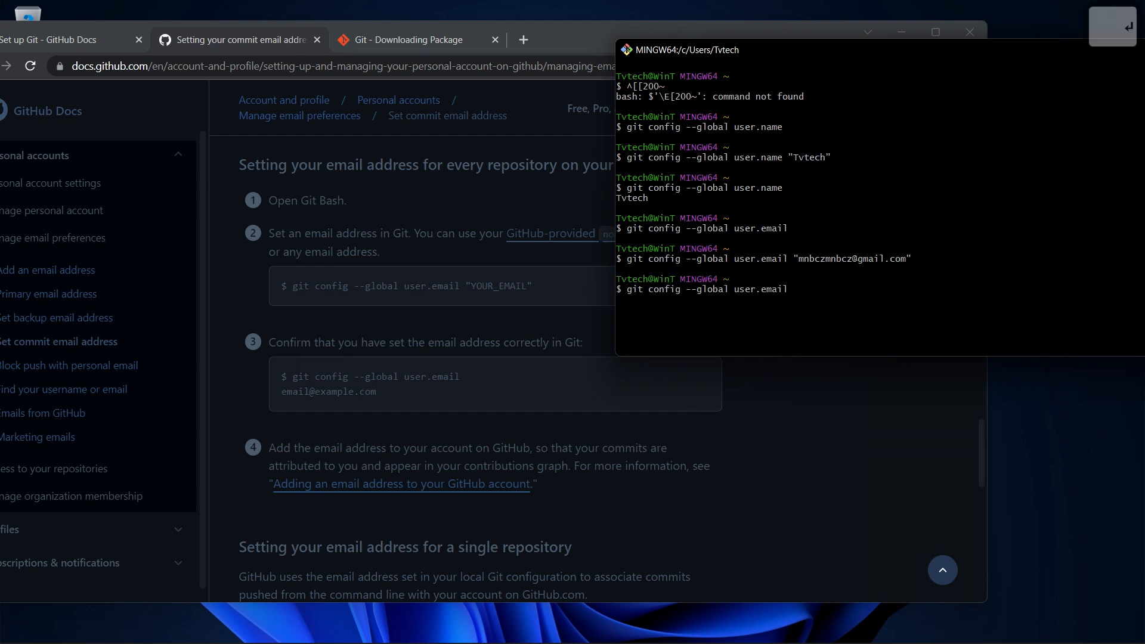
{"action": "key", "text": "Return"}
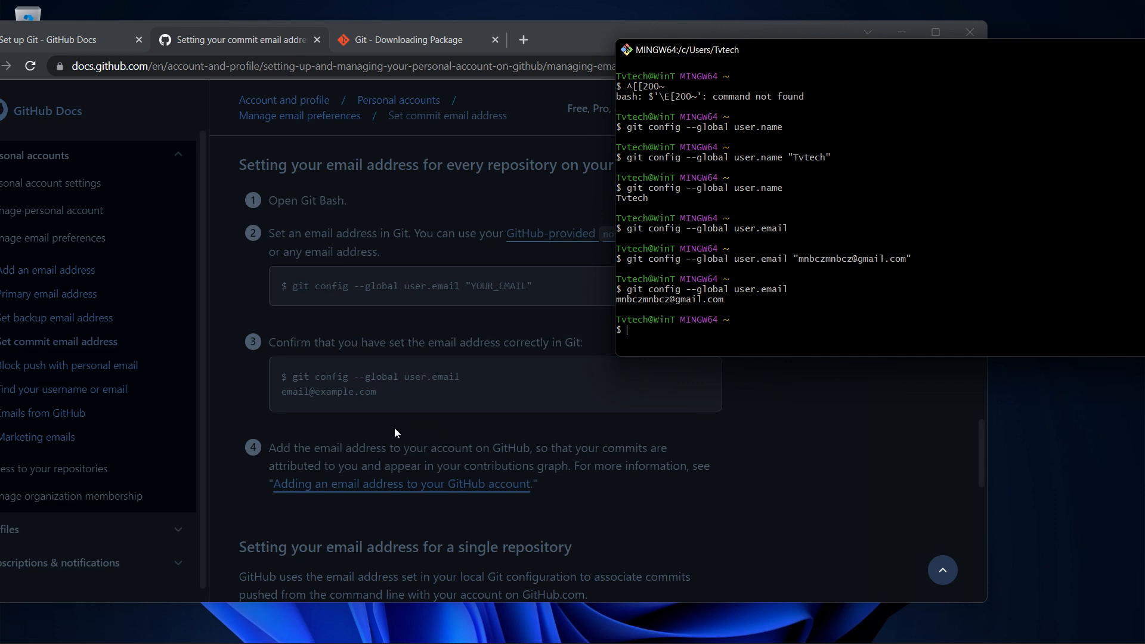
{"action": "left_click", "coordinate": [378, 430]}
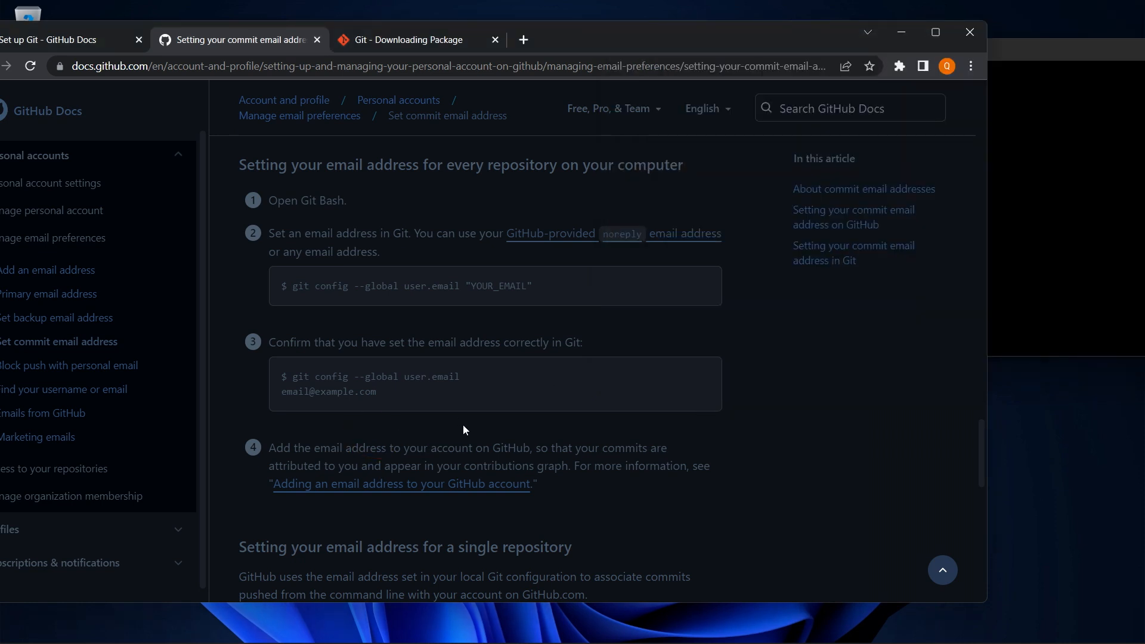
Close the commit-email docs tab, minimize Chrome, close Git Bash, and open the Start menu
{"action": "key", "text": "ctrl+w"}
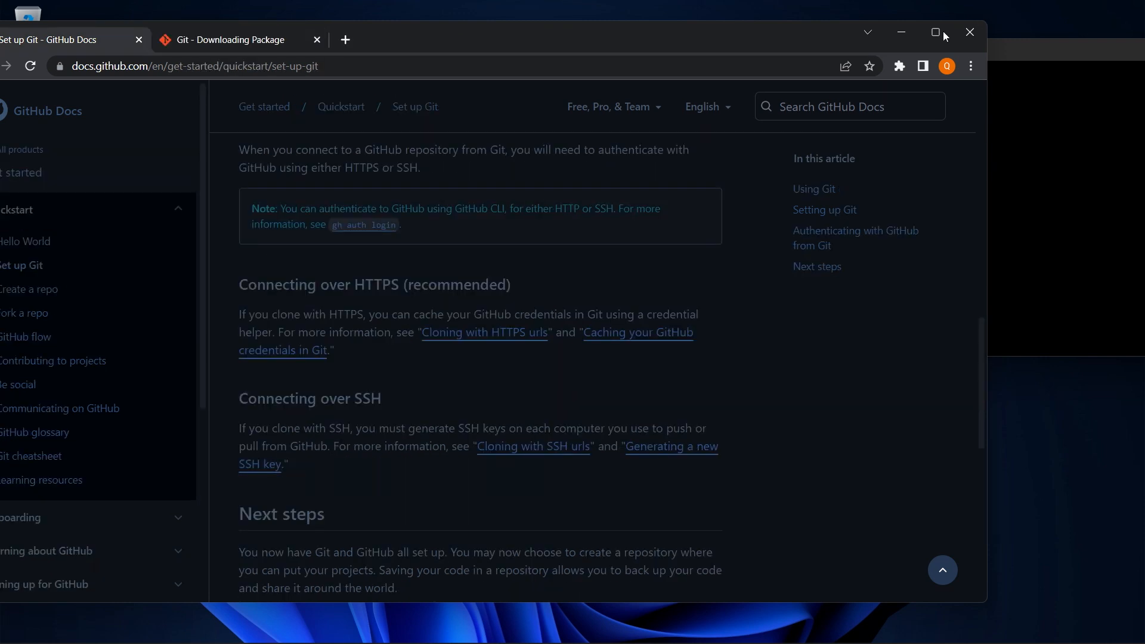
{"action": "left_click", "coordinate": [901, 32]}
{"action": "left_click_drag", "start_coordinate": [960, 49], "coordinate": [597, 100]}
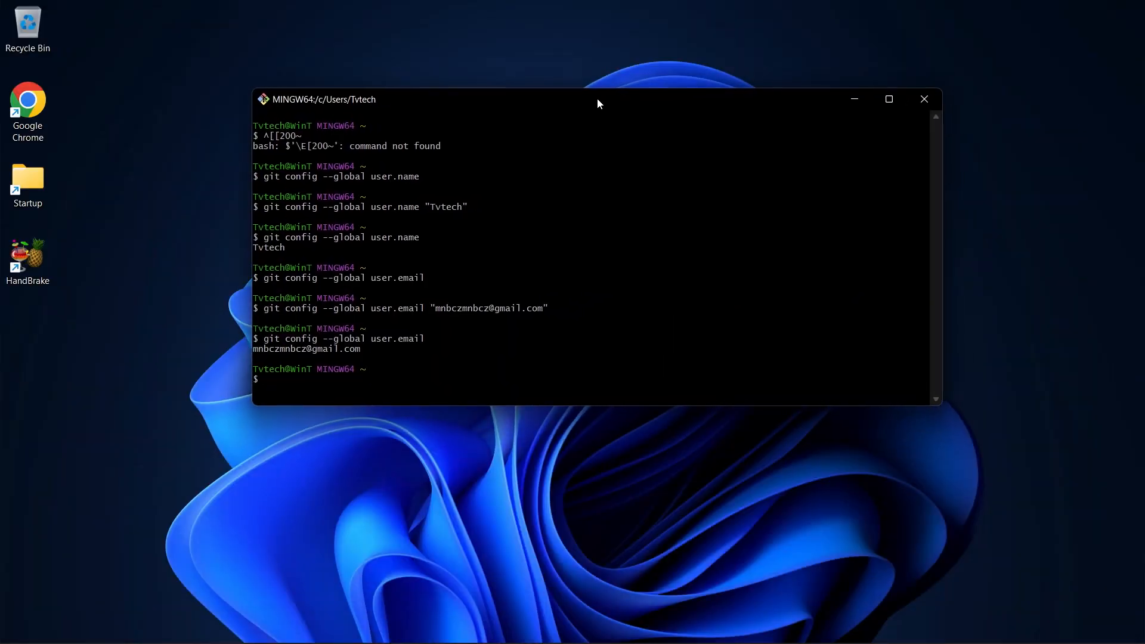
{"action": "left_click", "coordinate": [923, 96]}
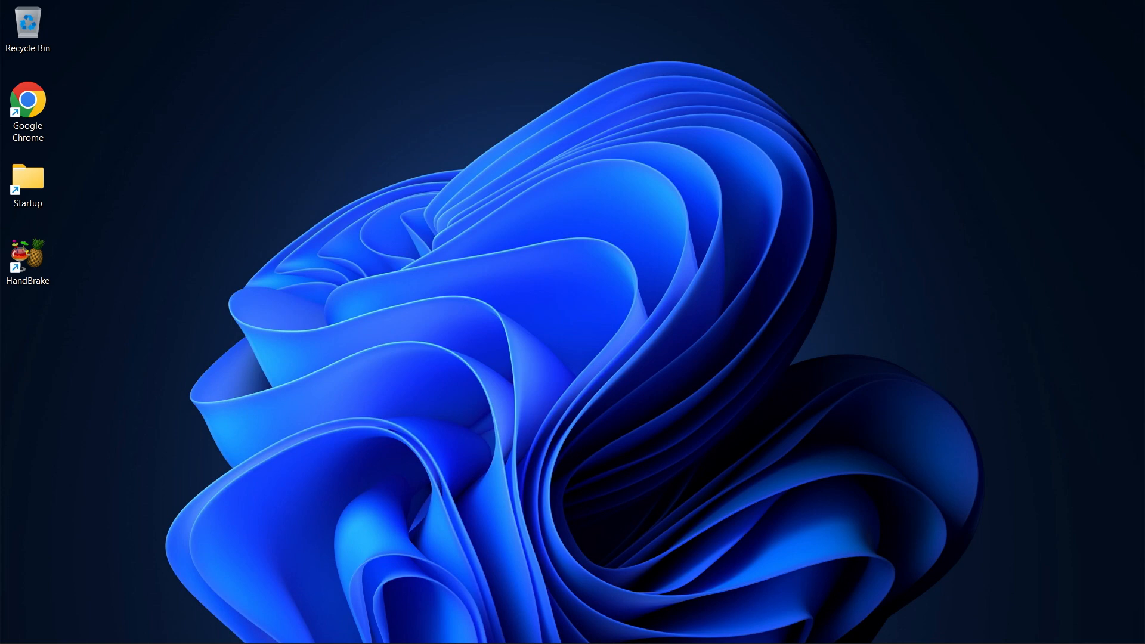
{"action": "left_click", "coordinate": [458, 626]}
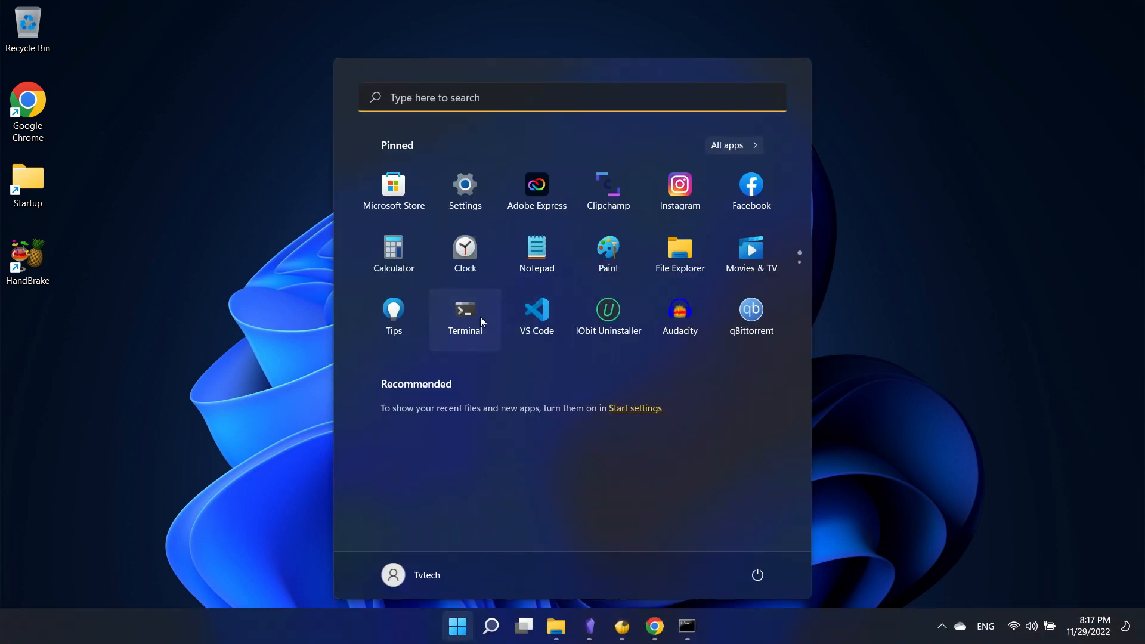
Launch Windows Terminal and run git in its PowerShell tab to show the usage help
{"action": "left_click", "coordinate": [480, 317]}
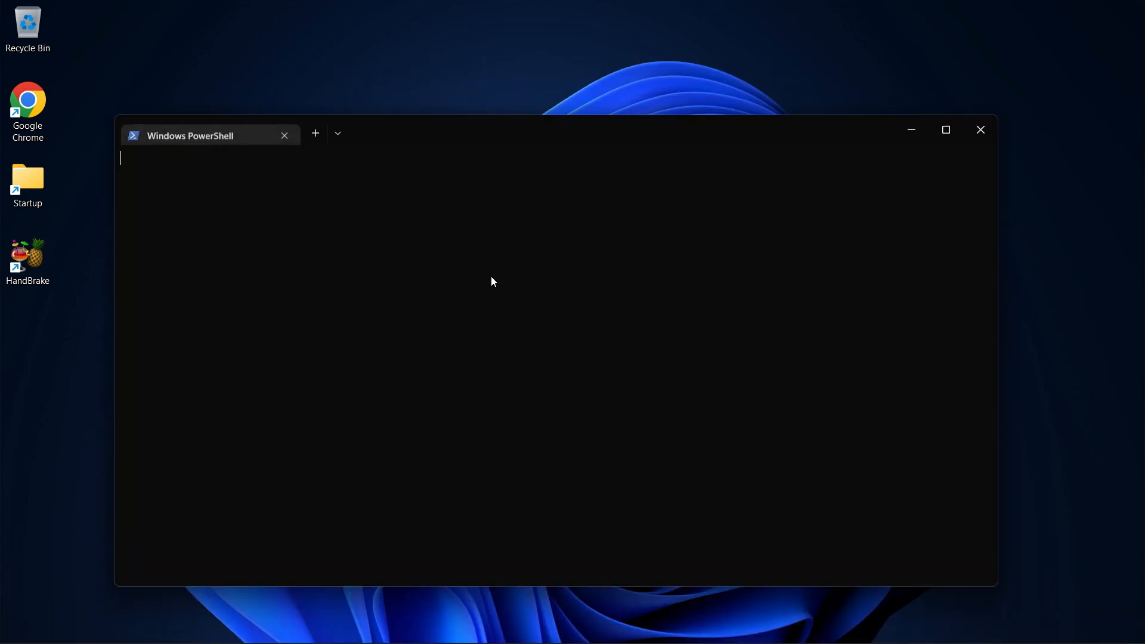
{"action": "left_click_drag", "start_coordinate": [475, 120], "coordinate": [511, 56]}
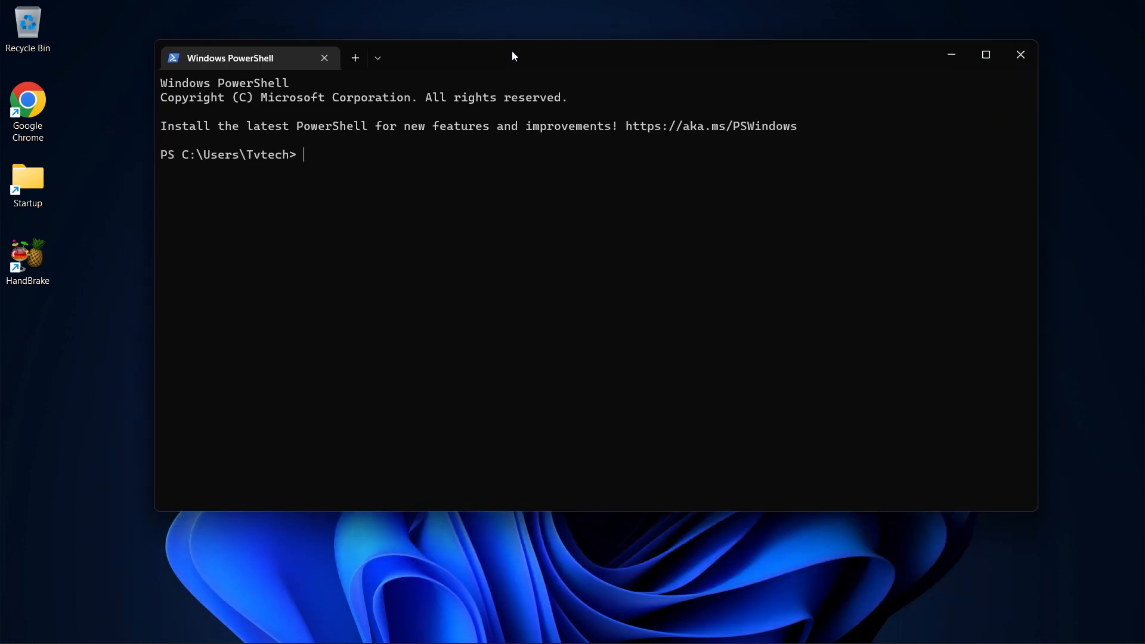
{"action": "left_click", "coordinate": [375, 59]}
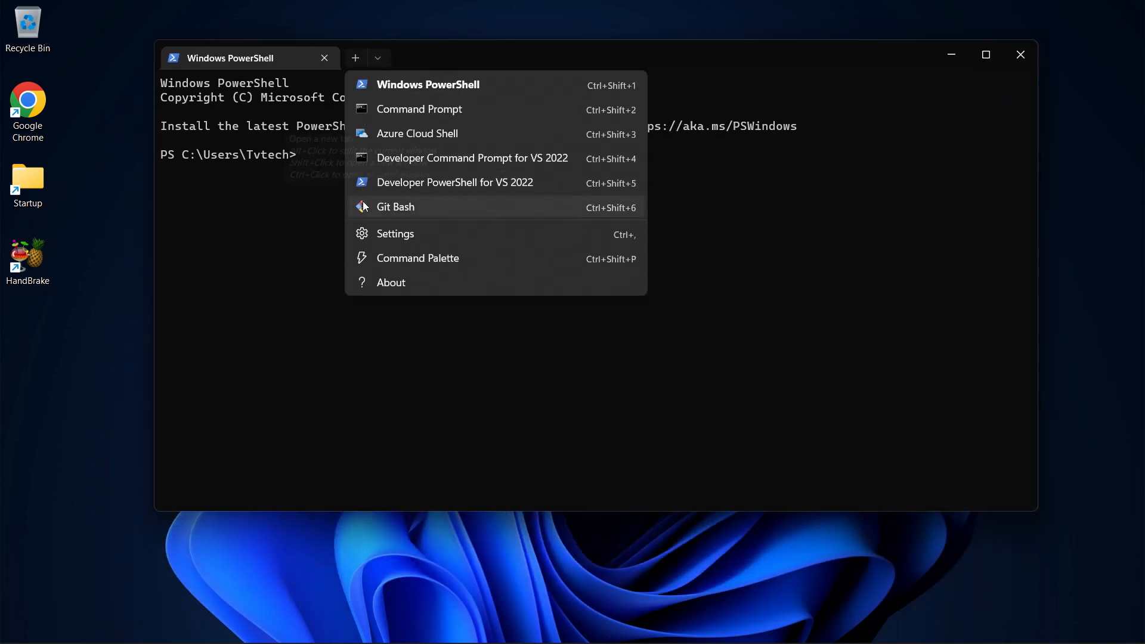
{"action": "left_click", "coordinate": [275, 224]}
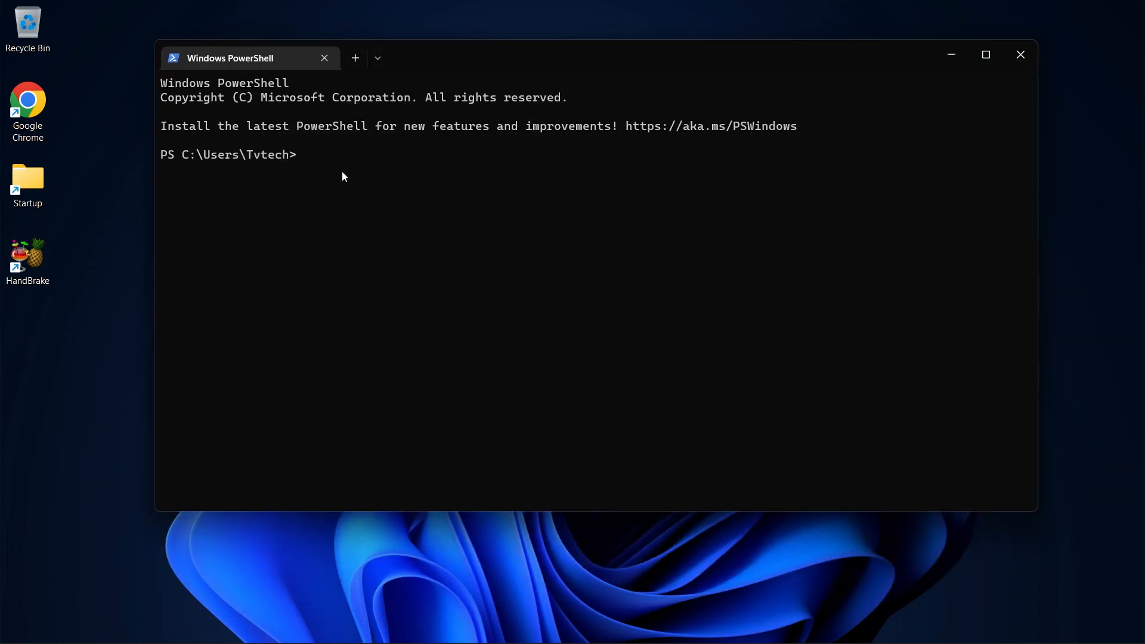
{"action": "type", "text": "git"}
{"action": "key", "text": "Return"}
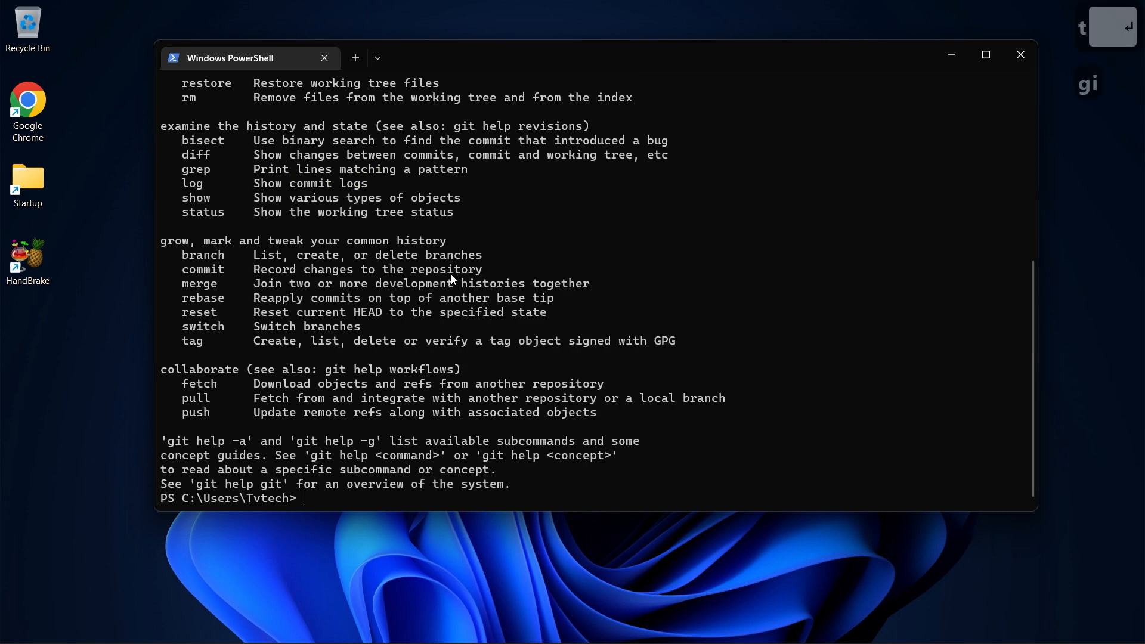
{"action": "scroll", "coordinate": [447, 281], "scroll_direction": "up", "scroll_amount": 7}
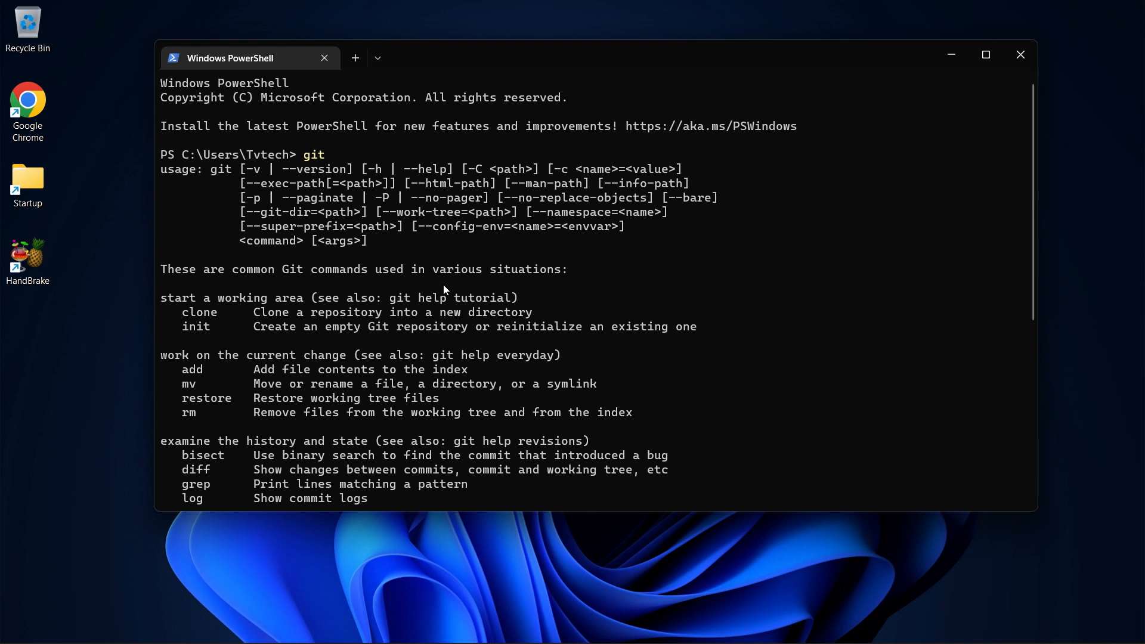
{"action": "scroll", "coordinate": [443, 284], "scroll_direction": "down", "scroll_amount": 7}
Open a Git Bash tab in Windows Terminal, run git to print its usage, then close that tab
{"action": "left_click", "coordinate": [378, 57]}
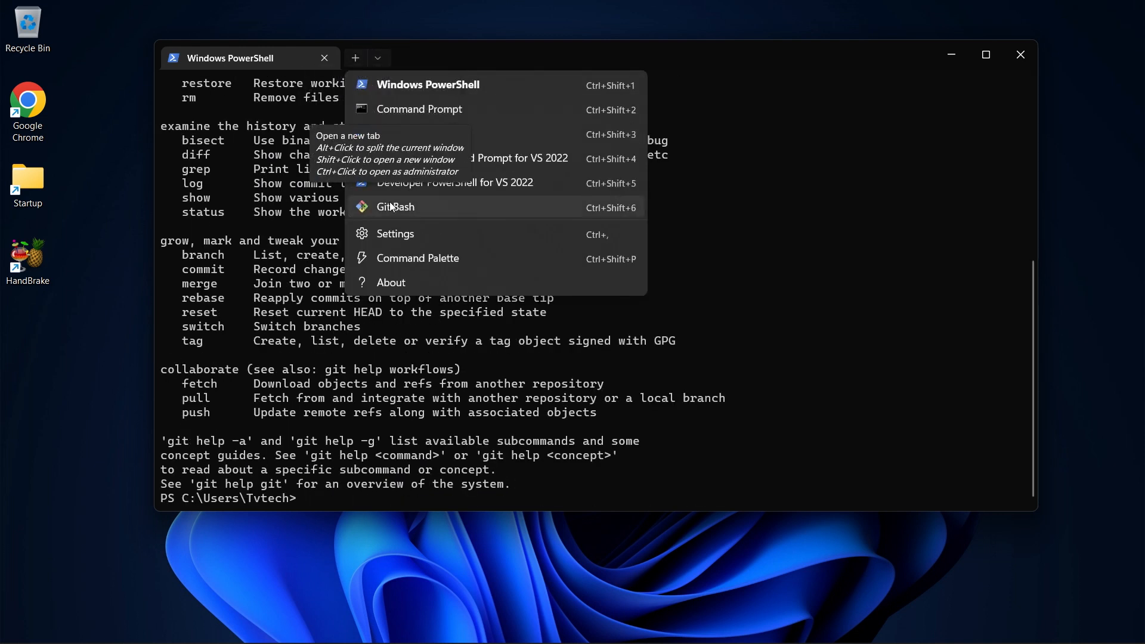
{"action": "left_click", "coordinate": [392, 206]}
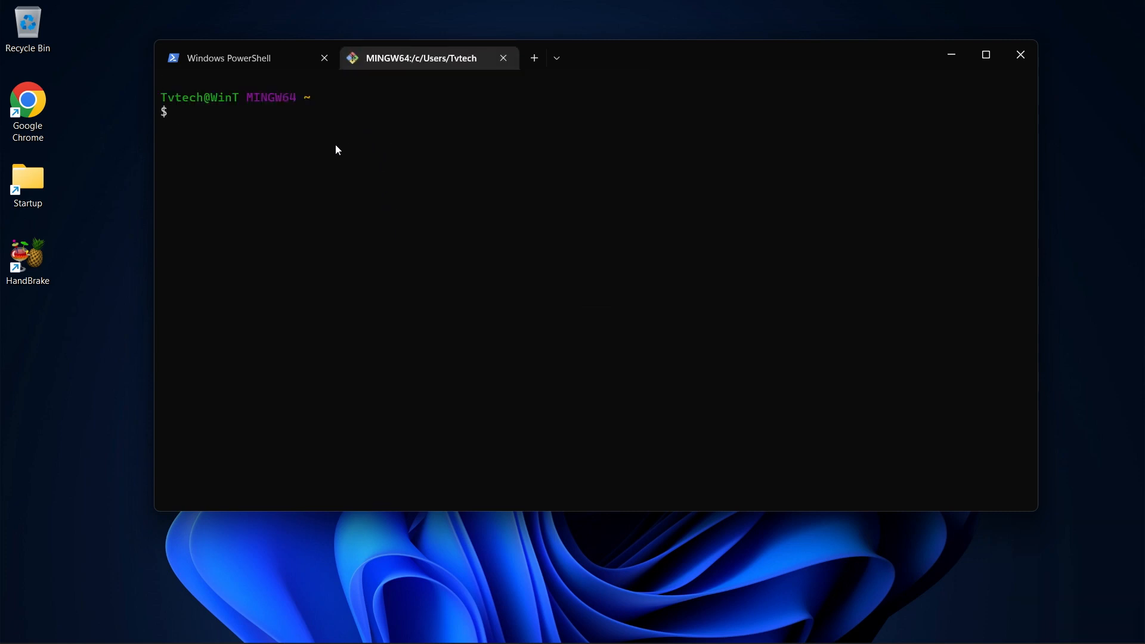
{"action": "type", "text": "git"}
{"action": "key", "text": "Return"}
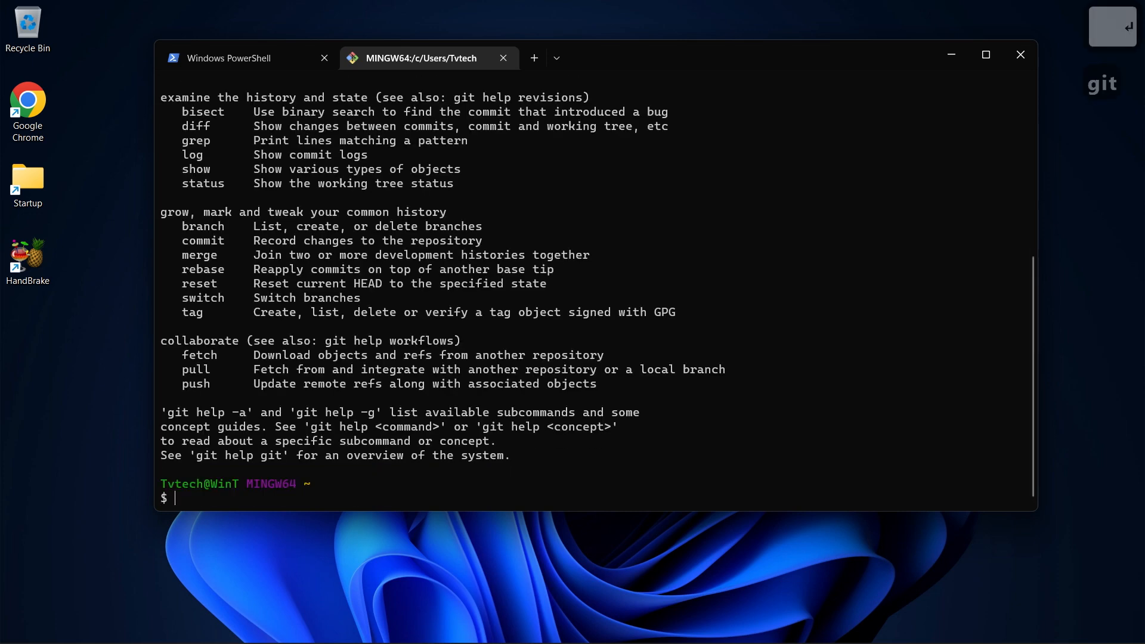
{"action": "scroll", "coordinate": [423, 286], "scroll_direction": "up", "scroll_amount": 5}
{"action": "scroll", "coordinate": [423, 286], "scroll_direction": "up", "scroll_amount": 2}
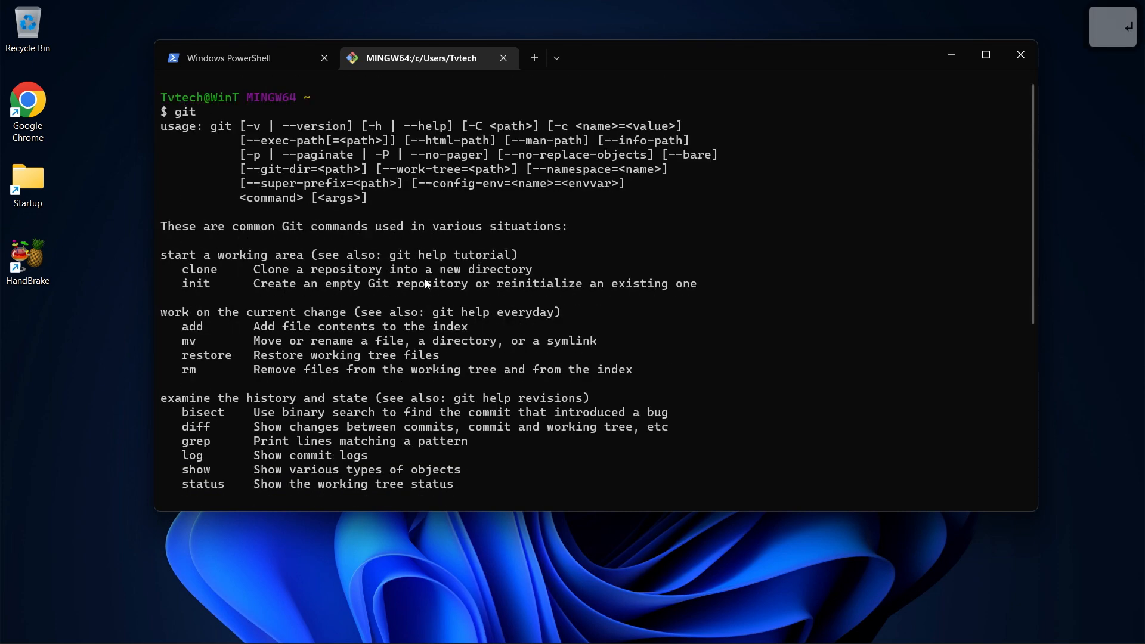
{"action": "left_click", "coordinate": [501, 58]}
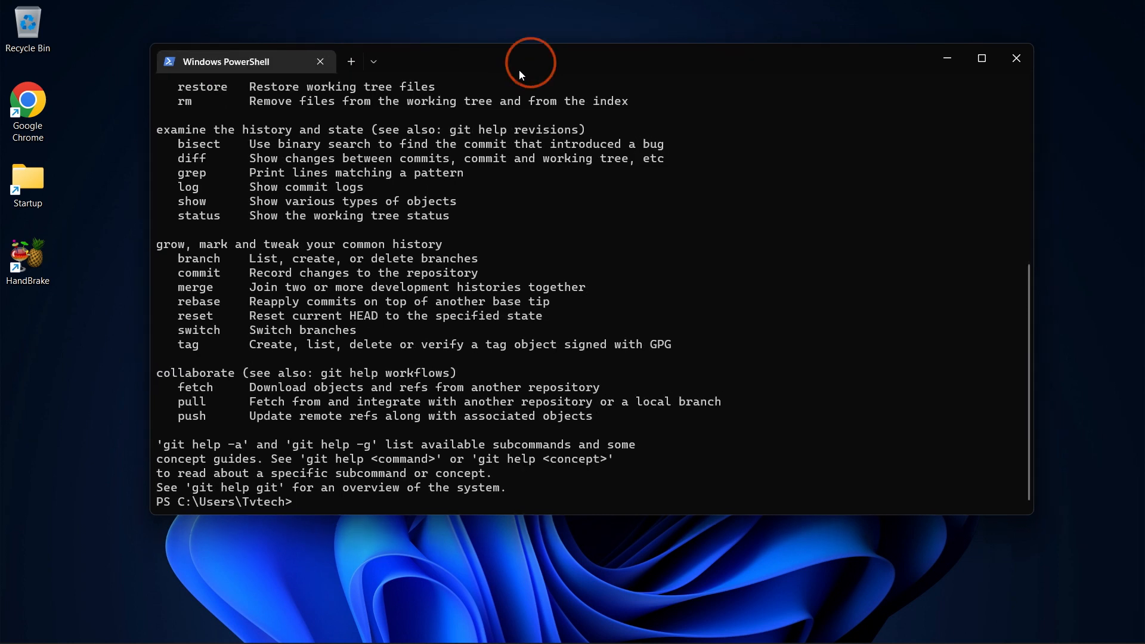